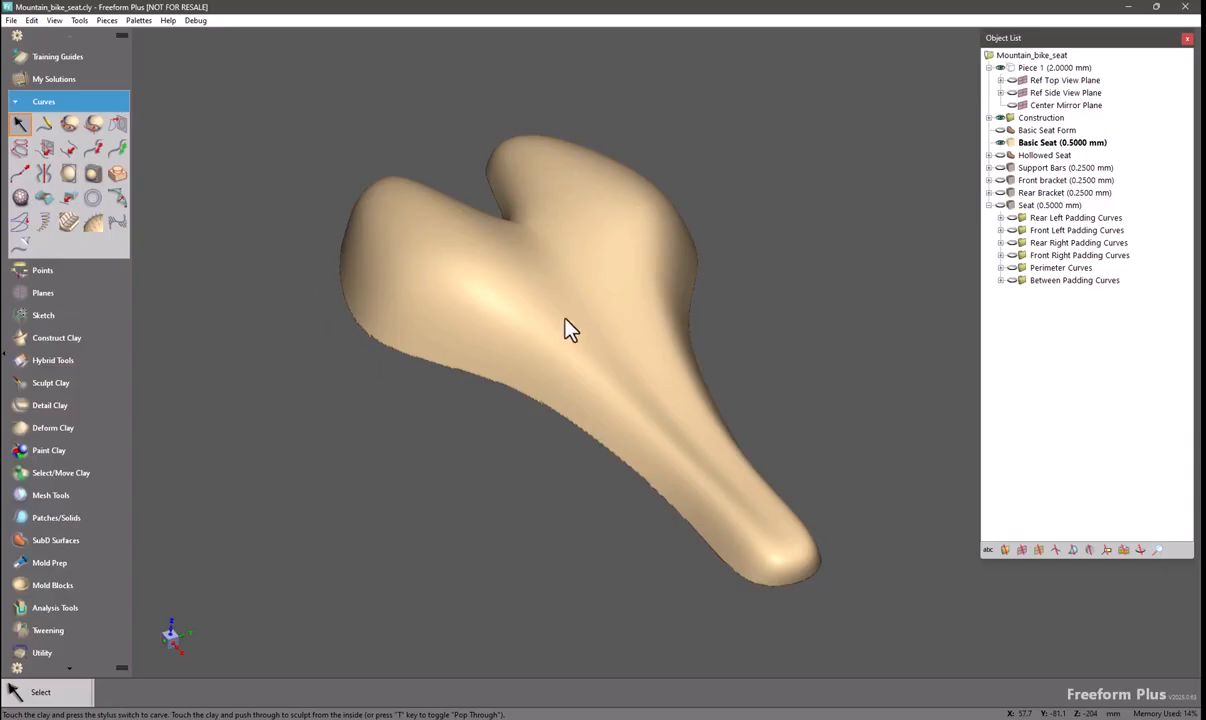
Step: Paint a Surface Lattice area on one rear lobe of the Basic Seat, preview it with a 4 mm curve length and clear the preview
right_click_drag(573, 316, 421, 277)
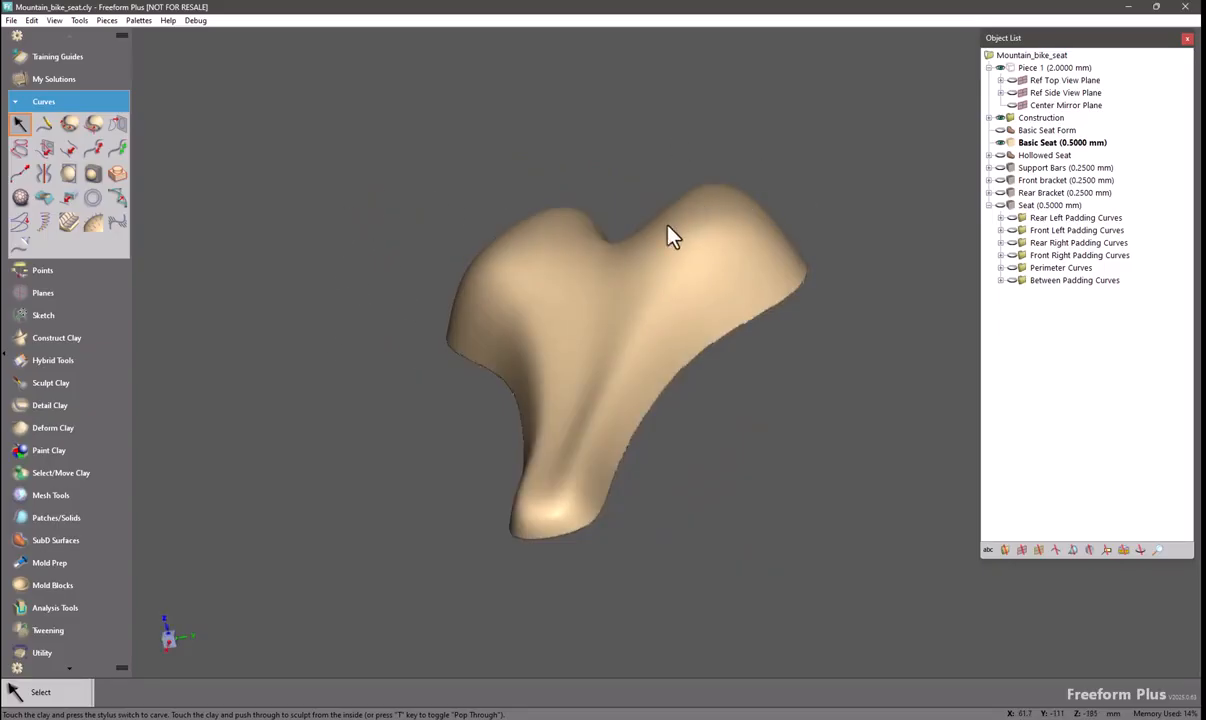
mouse_move(649, 299)
right_mouse_down()
mouse_move(708, 310)
mouse_move(716, 339)
mouse_move(650, 307)
right_mouse_up()
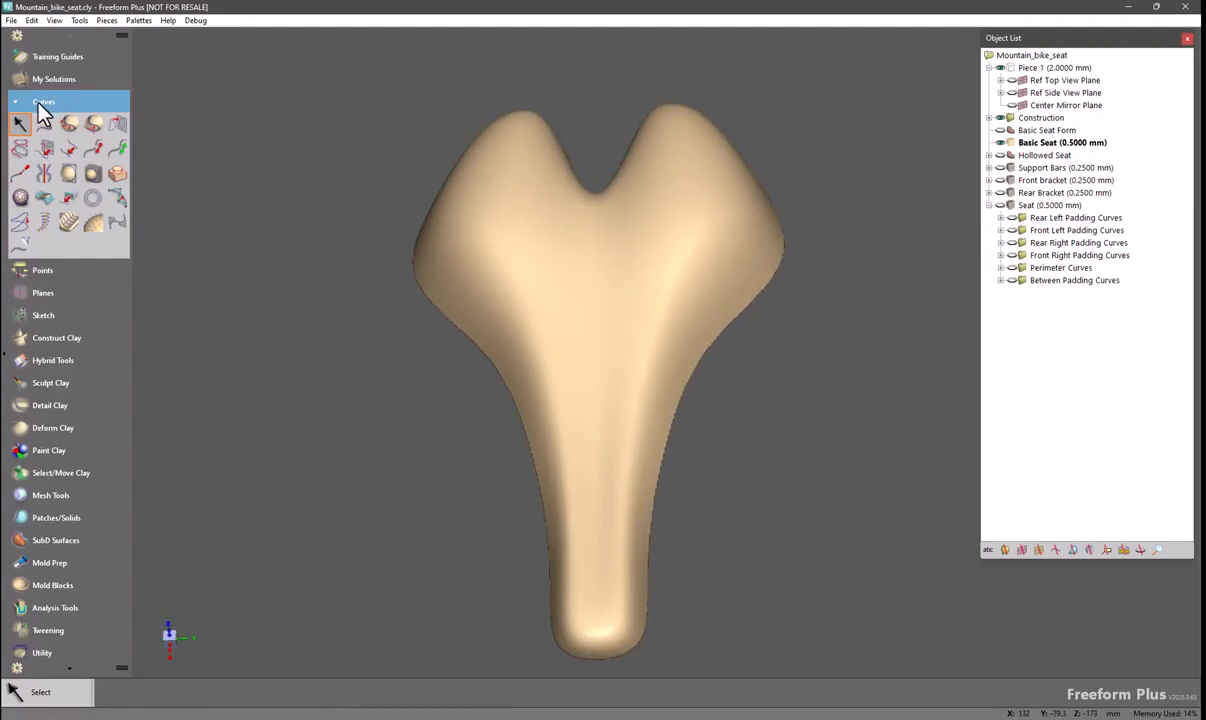
left_click(20, 200)
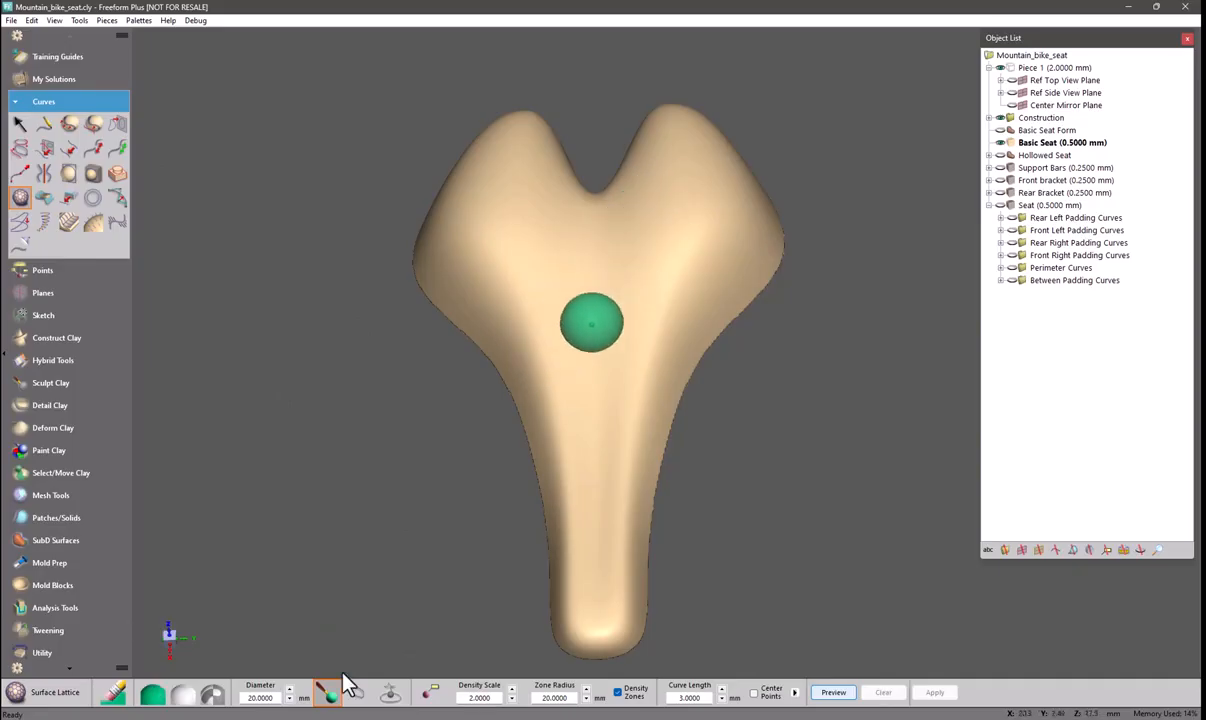
mouse_move(681, 202)
left_mouse_down()
mouse_move(598, 290)
mouse_move(680, 280)
mouse_move(665, 251)
left_mouse_up()
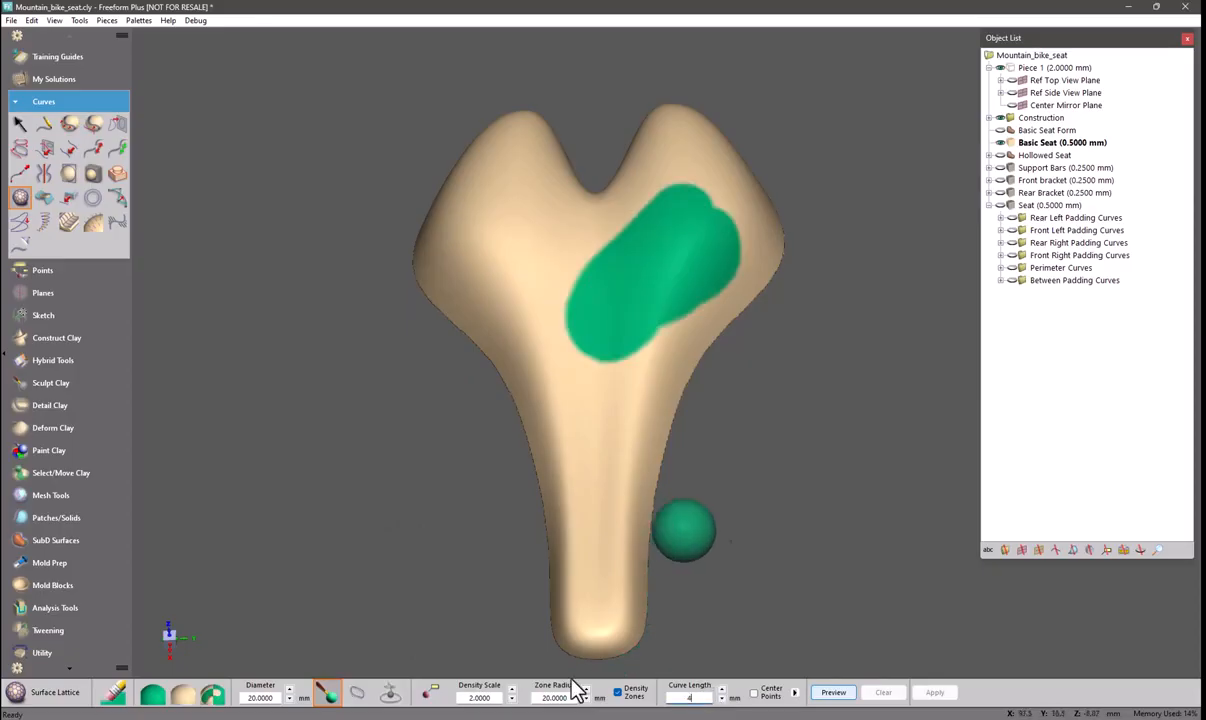
left_click(683, 698)
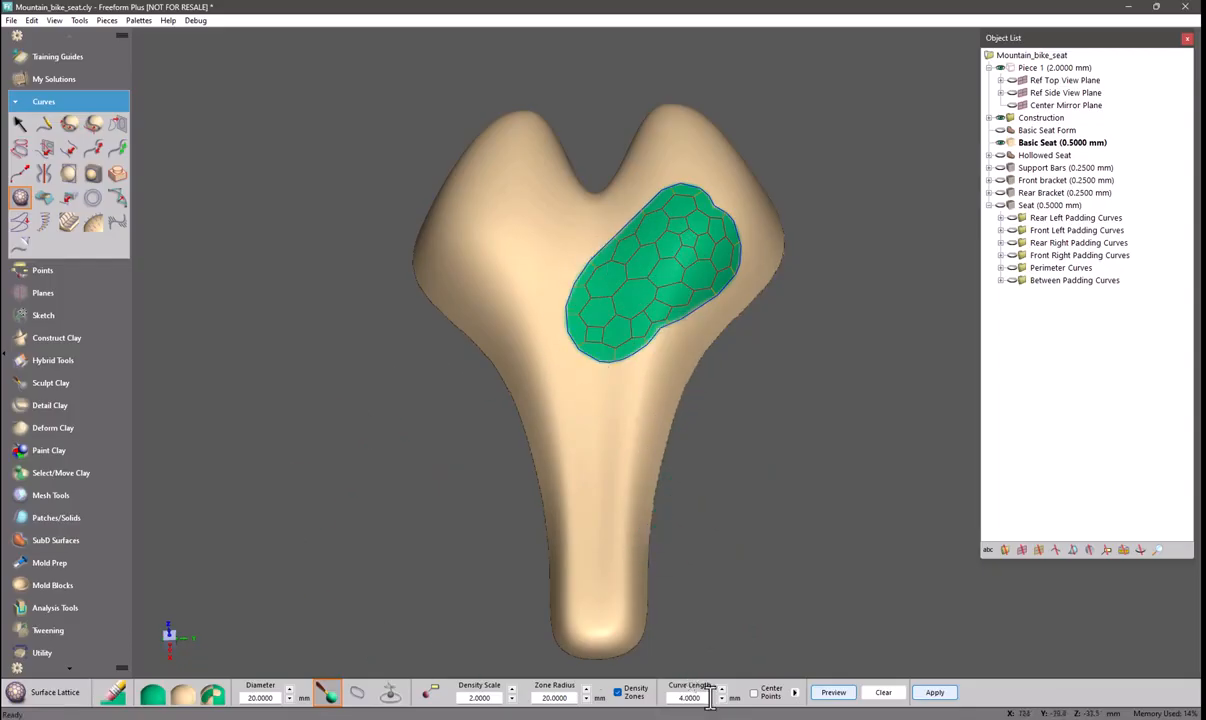
left_click(884, 693)
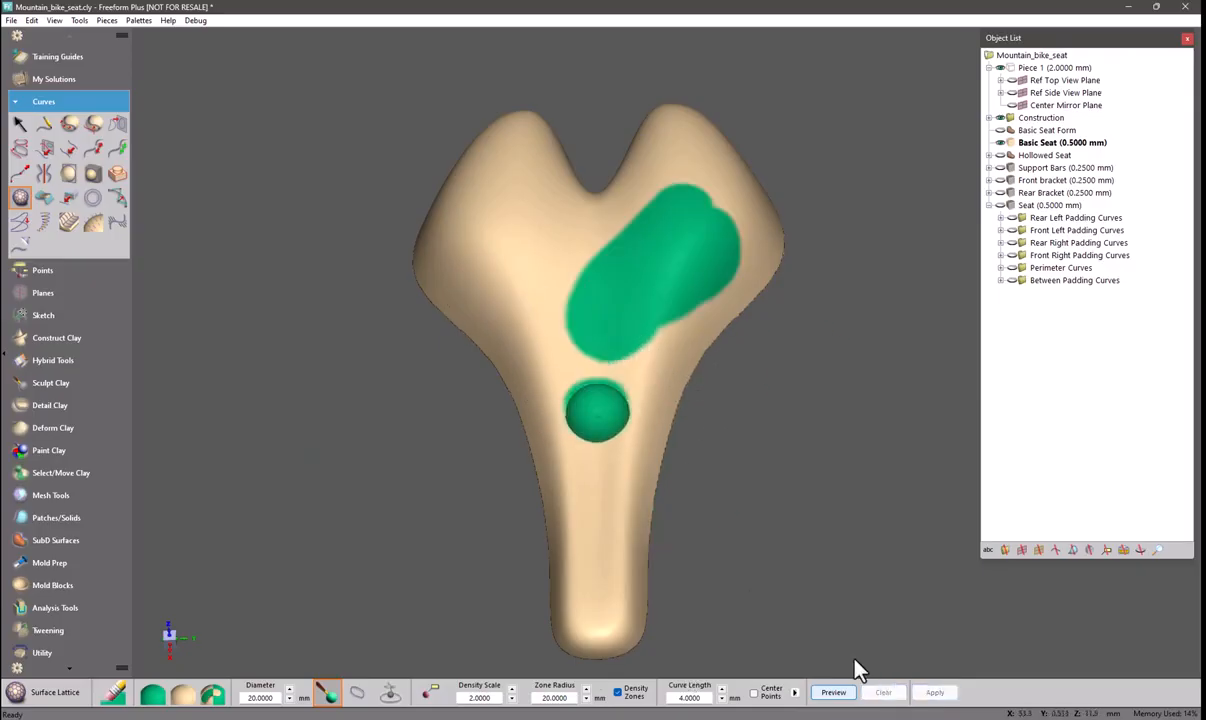
Step: Paint additional lattice areas on the seat's nose and other rear lobe, try applying the previewed lattice, and undo the result
left_click_drag(598, 410, 598, 513)
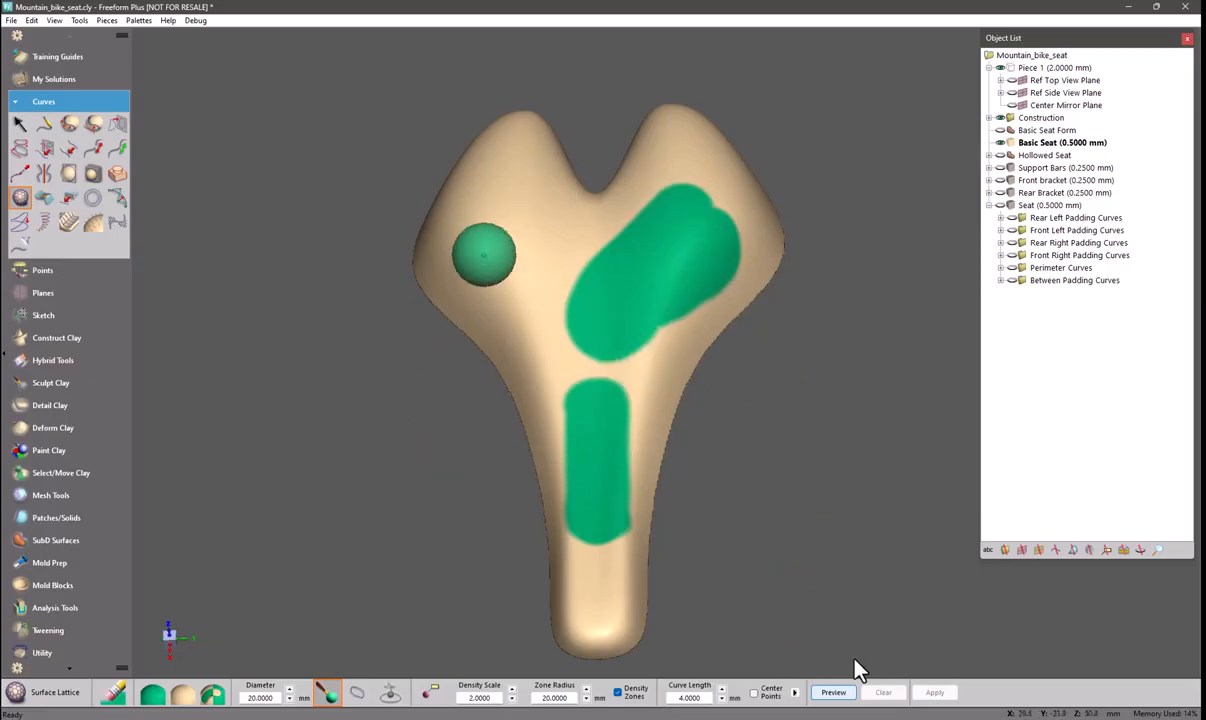
mouse_move(506, 258)
left_mouse_down()
mouse_move(495, 215)
mouse_move(477, 215)
left_mouse_up()
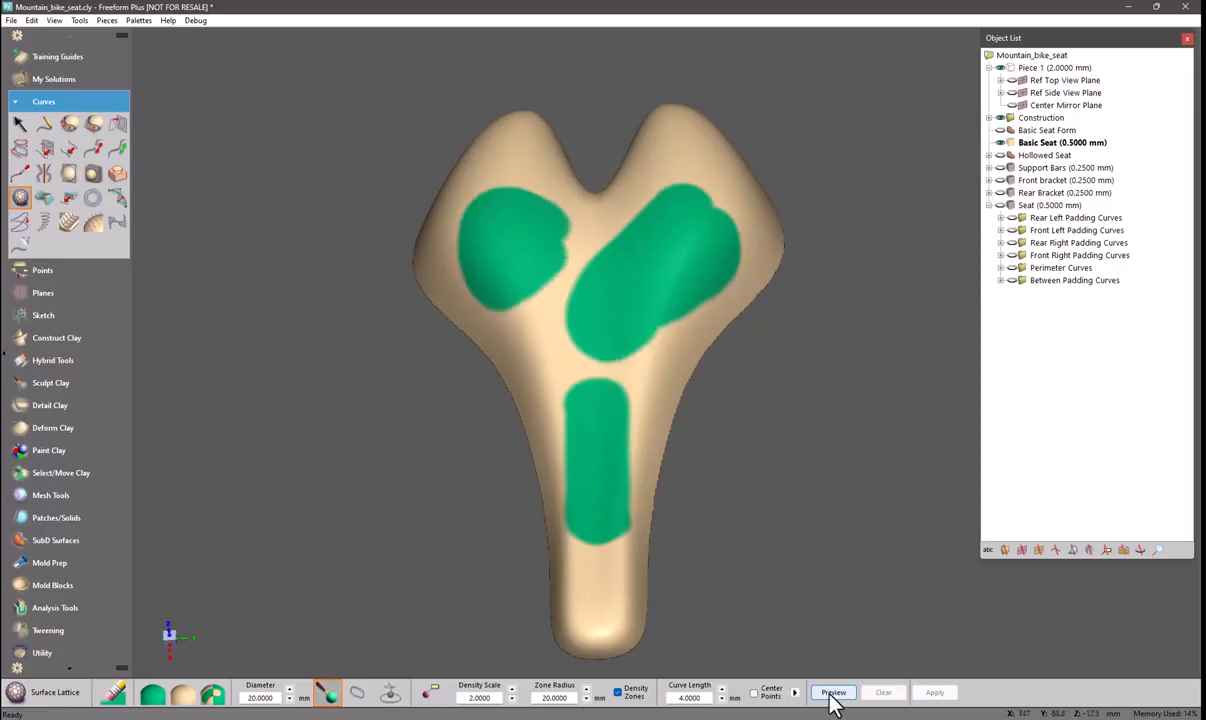
left_click(831, 691)
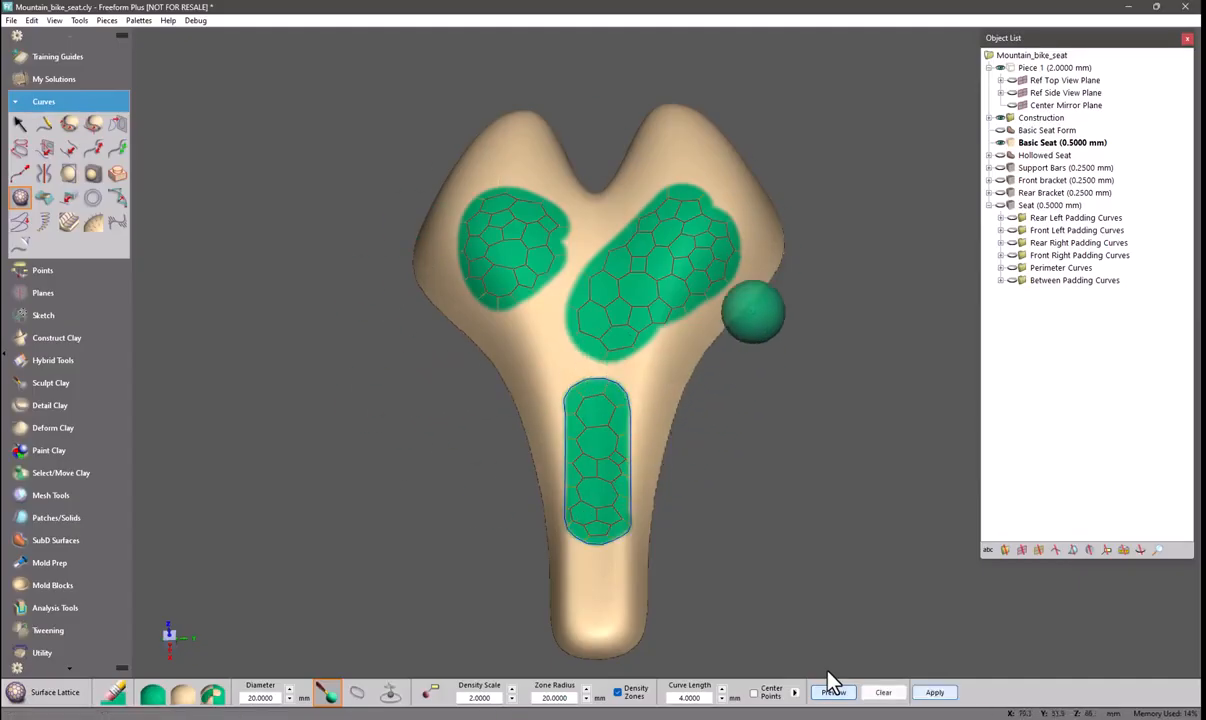
left_click(936, 694)
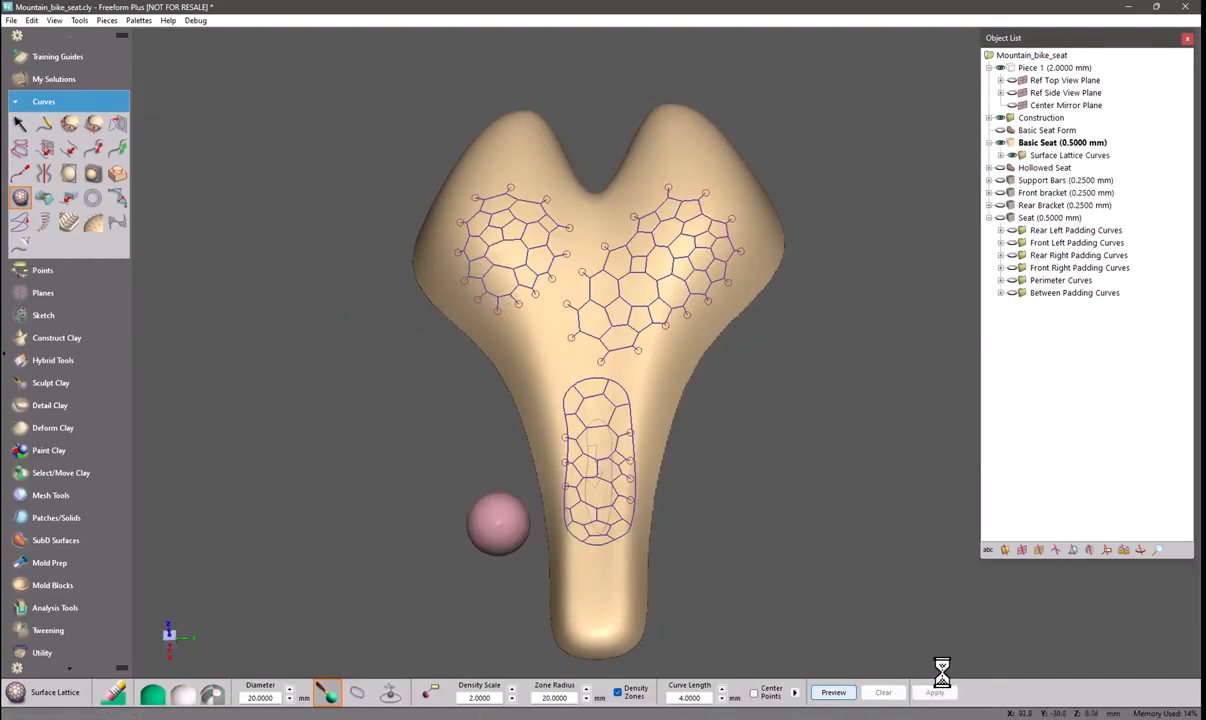
key("ctrl+z")
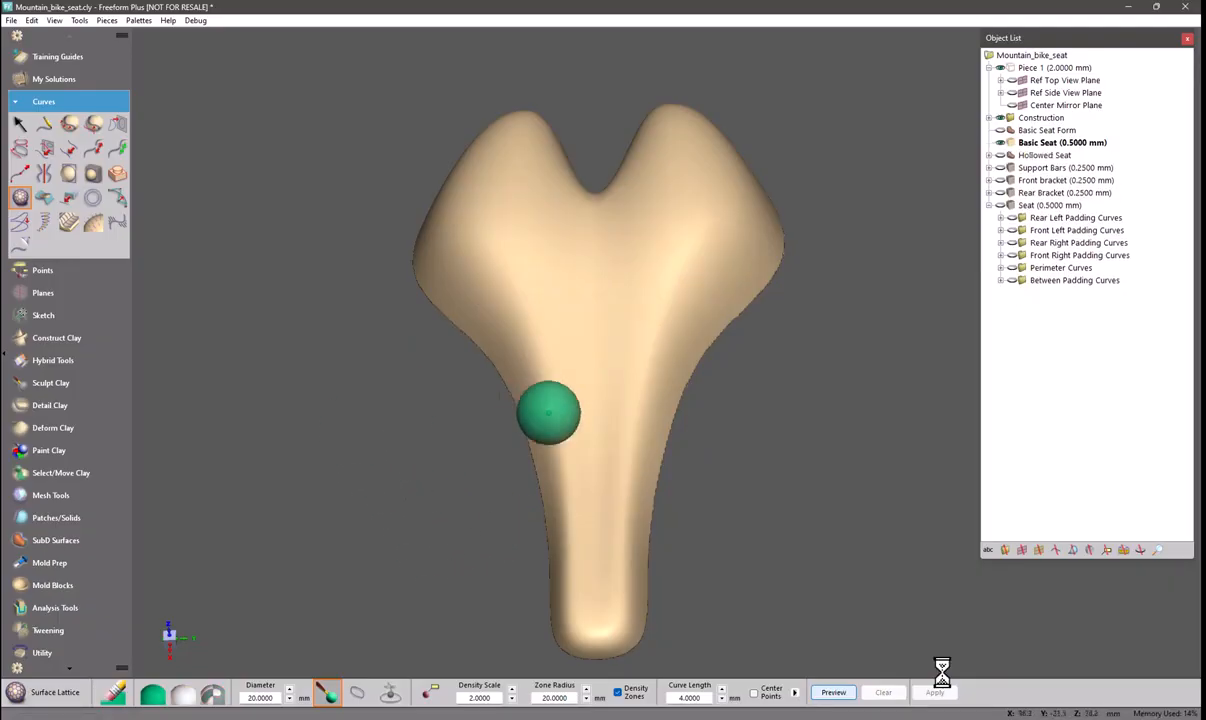
key("Escape")
Step: Activate the Seat piece with Basic Seat hidden, and show the Support Bars, Front bracket and Rear Bracket
middle_click_drag(747, 420, 708, 439)
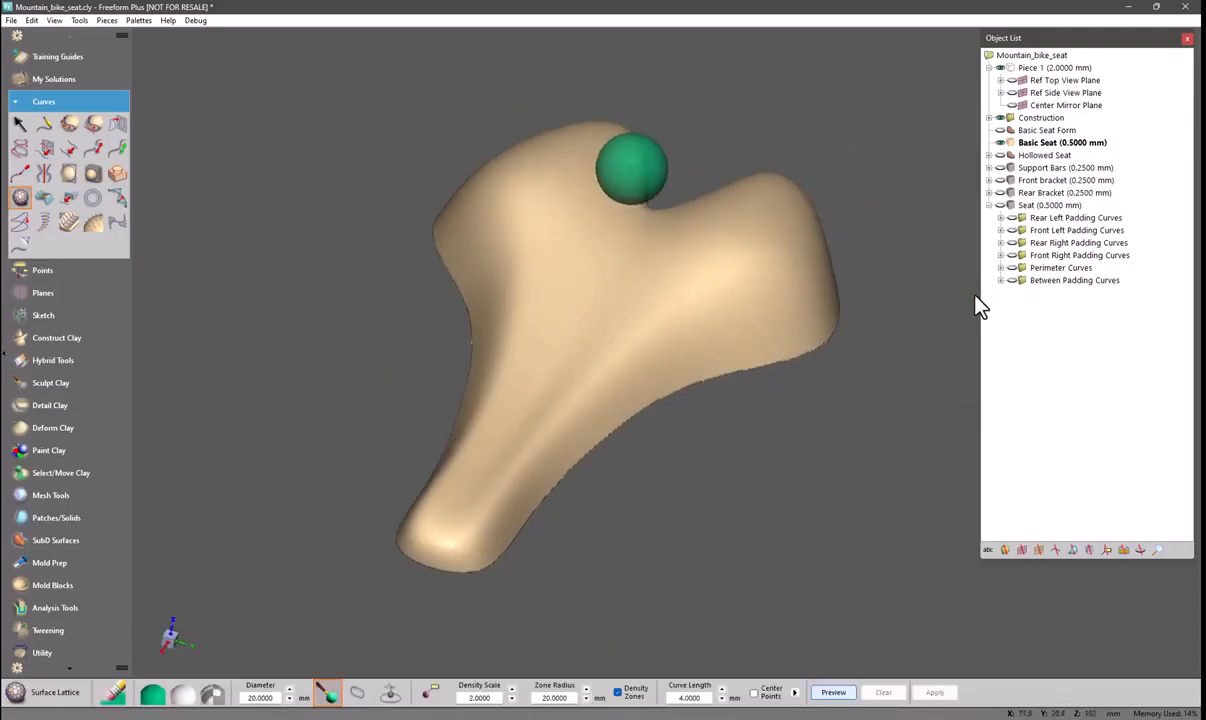
middle_click_drag(630, 170, 782, 250)
middle_click_drag(979, 307, 977, 304)
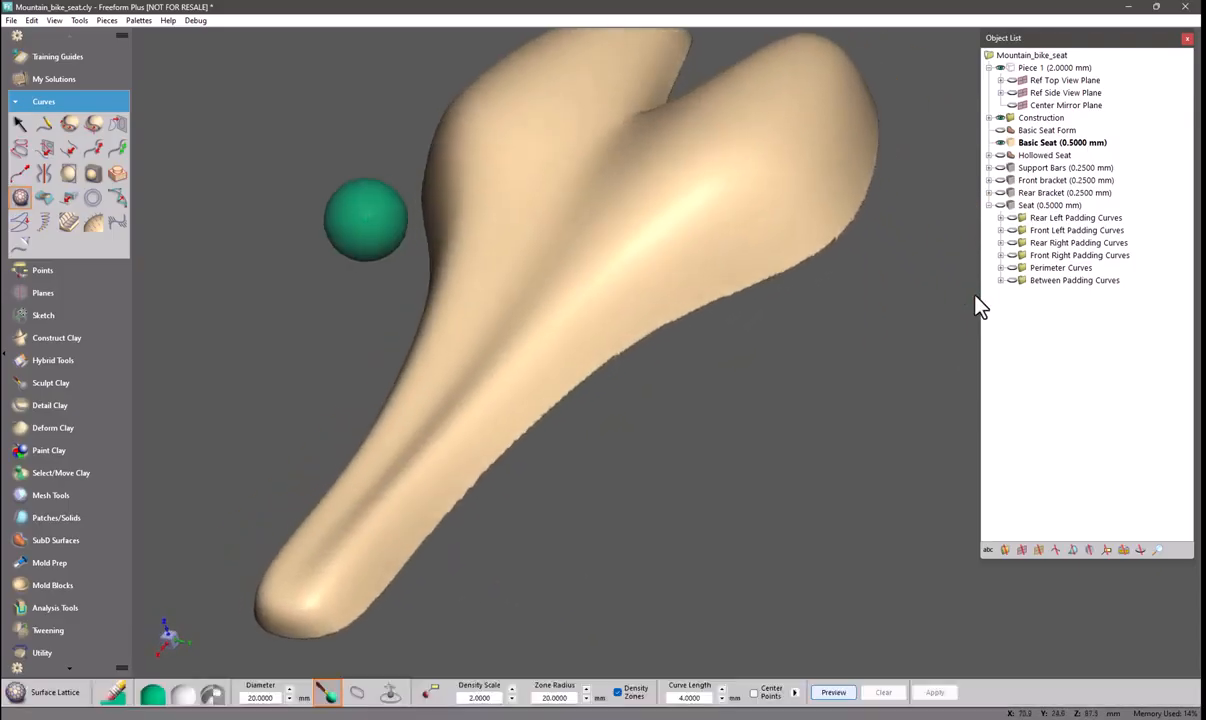
right_click(1024, 203)
left_click(1052, 209)
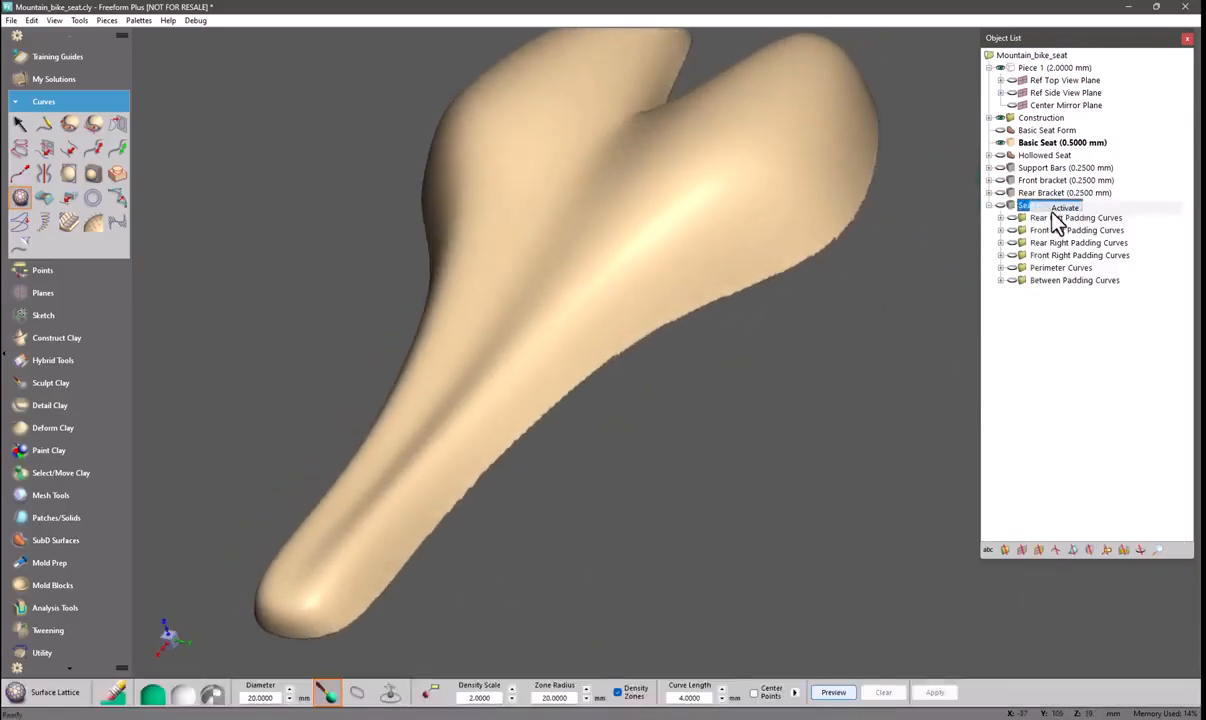
left_click(1000, 143)
middle_click_drag(940, 229, 944, 231)
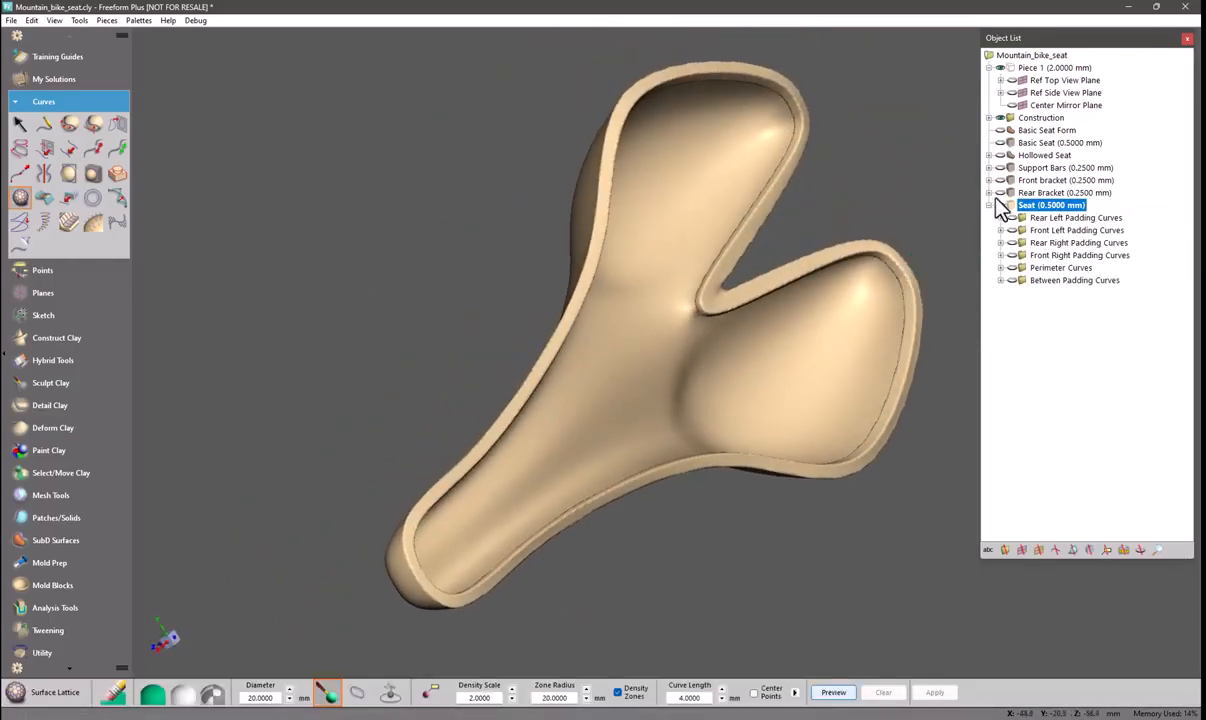
left_click_drag(1001, 168, 1001, 192)
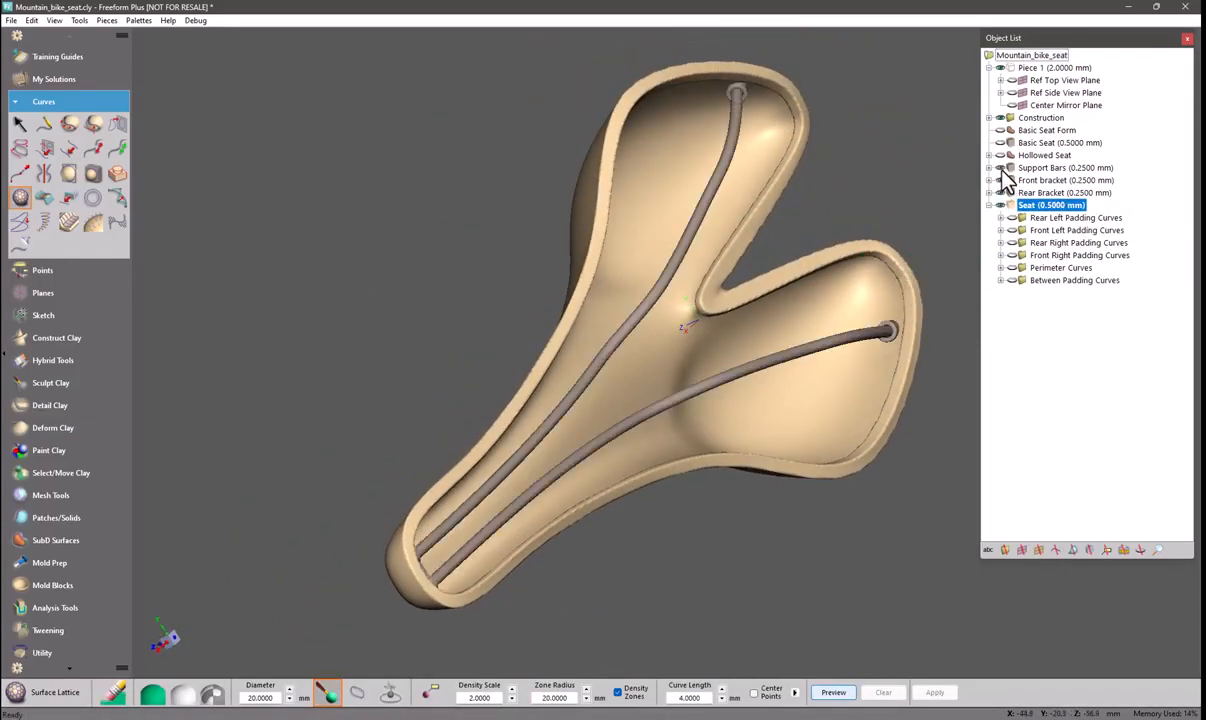
Step: Paint a trial lattice strip across one rear lobe of the Seat with the 20 mm brush and remove the painted area
middle_click_drag(910, 205, 964, 194)
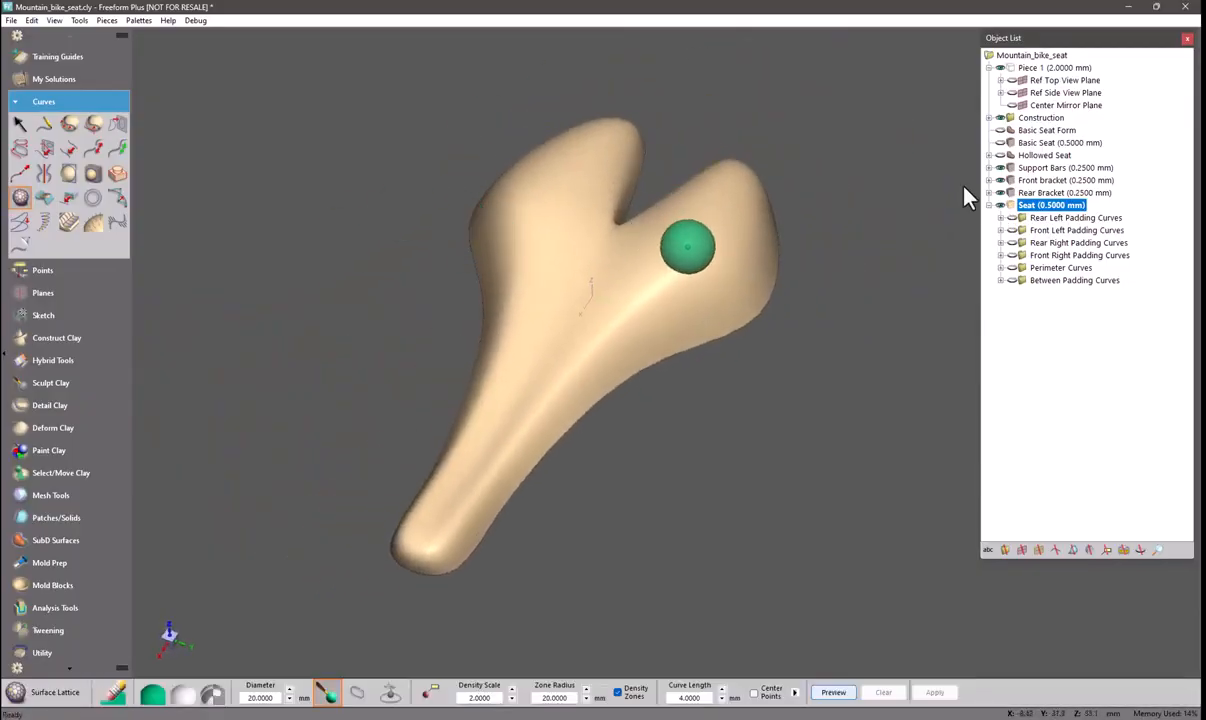
left_click_drag(711, 222, 601, 304)
middle_click_drag(964, 194, 966, 197)
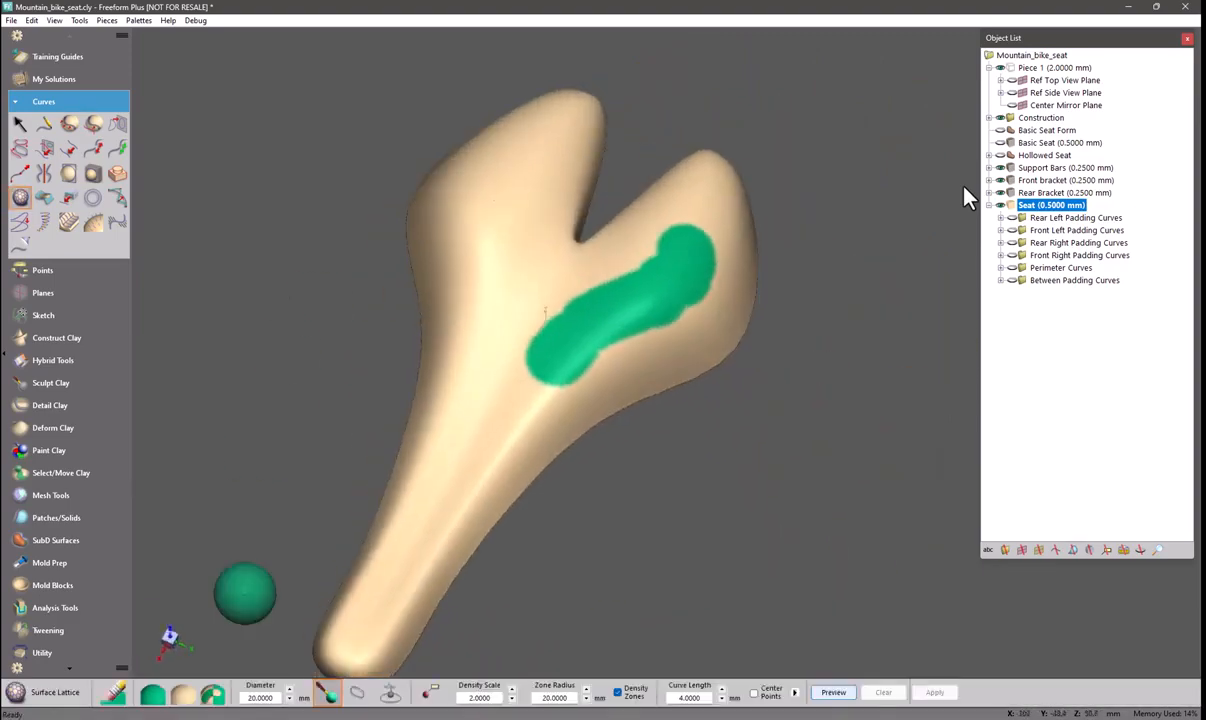
left_click(211, 692)
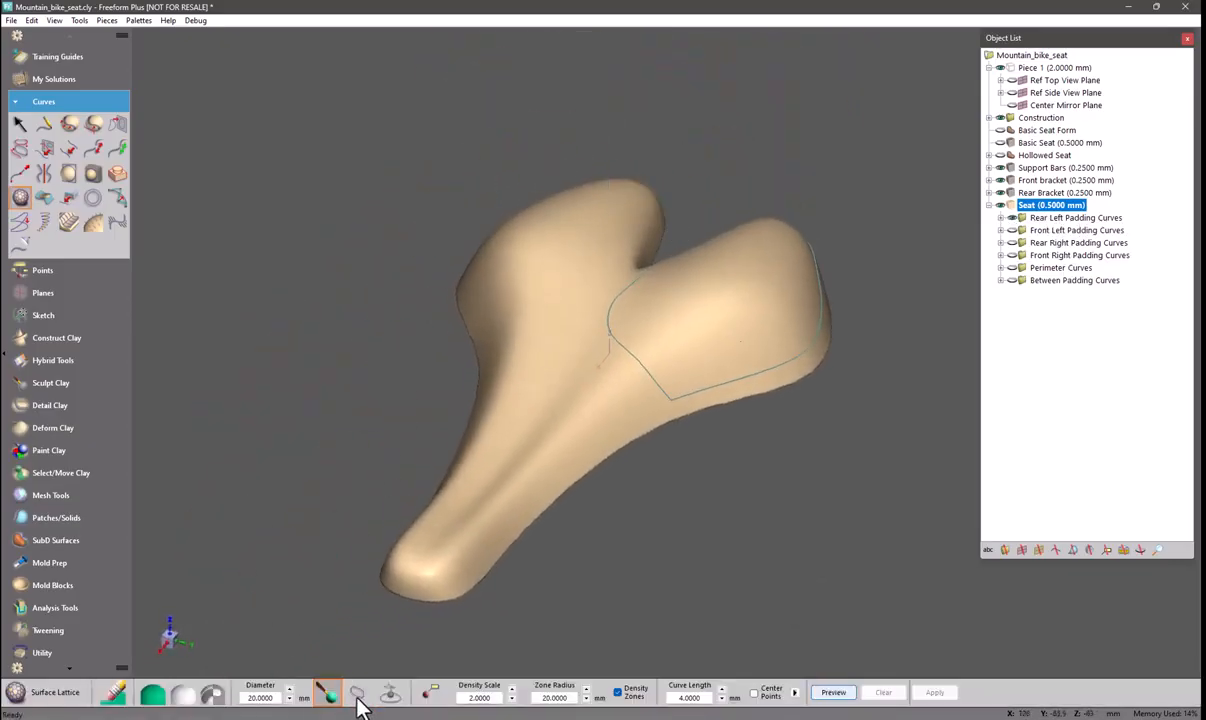
Step: Preview a surface lattice bounded by the rear left padding curve, with a seed point inside it and a 3 mm curve length
left_click(357, 697)
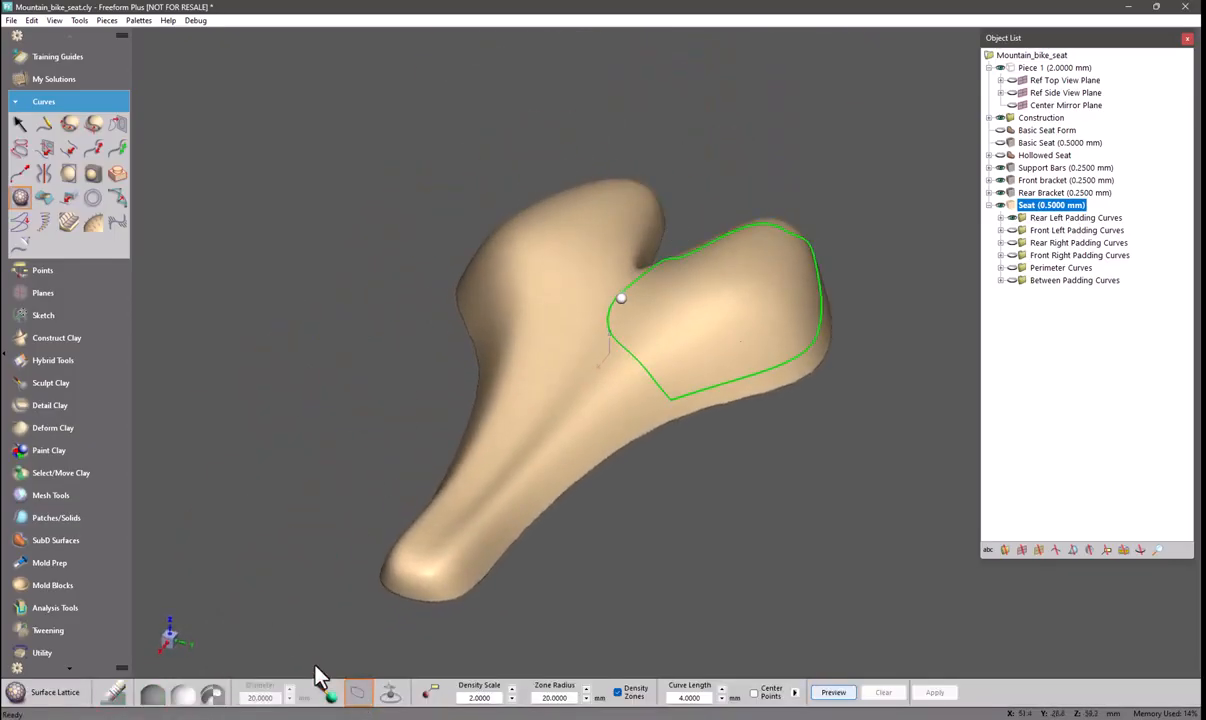
left_click(391, 696)
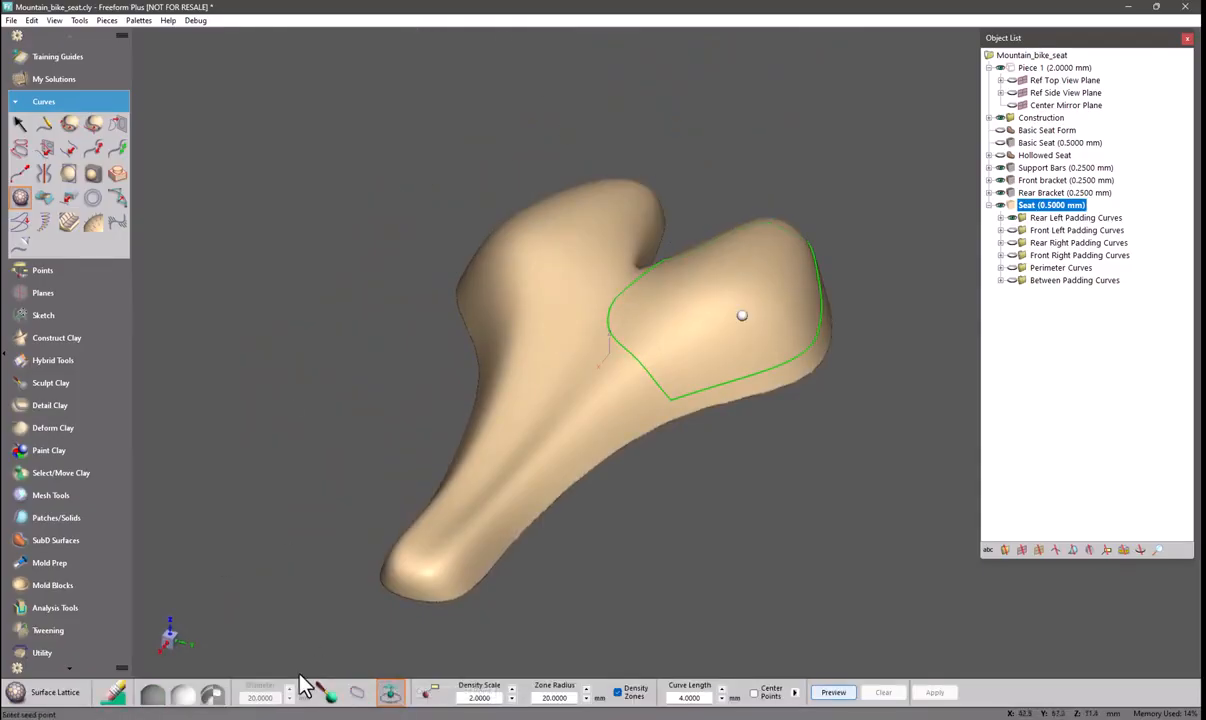
left_click(731, 273)
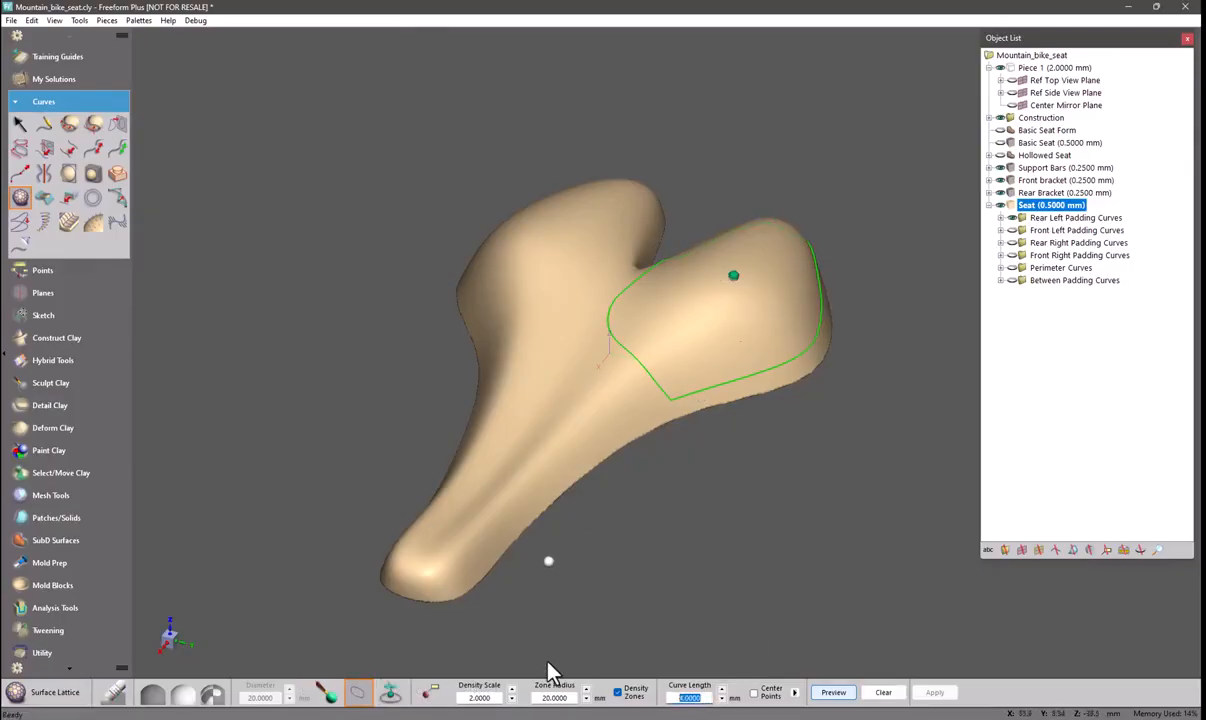
left_click(833, 693)
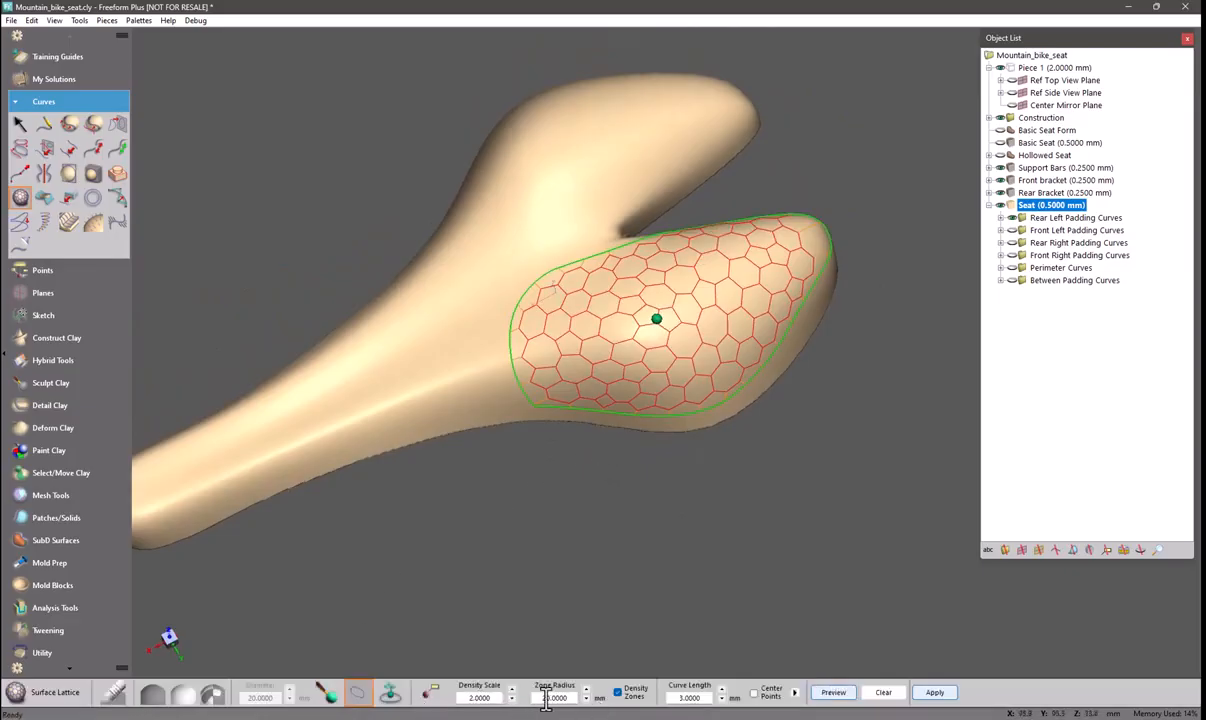
Step: Place a density point with scale 2 and a 20 mm zone radius near the rear end of the left pad and refresh the preview
left_click(430, 697)
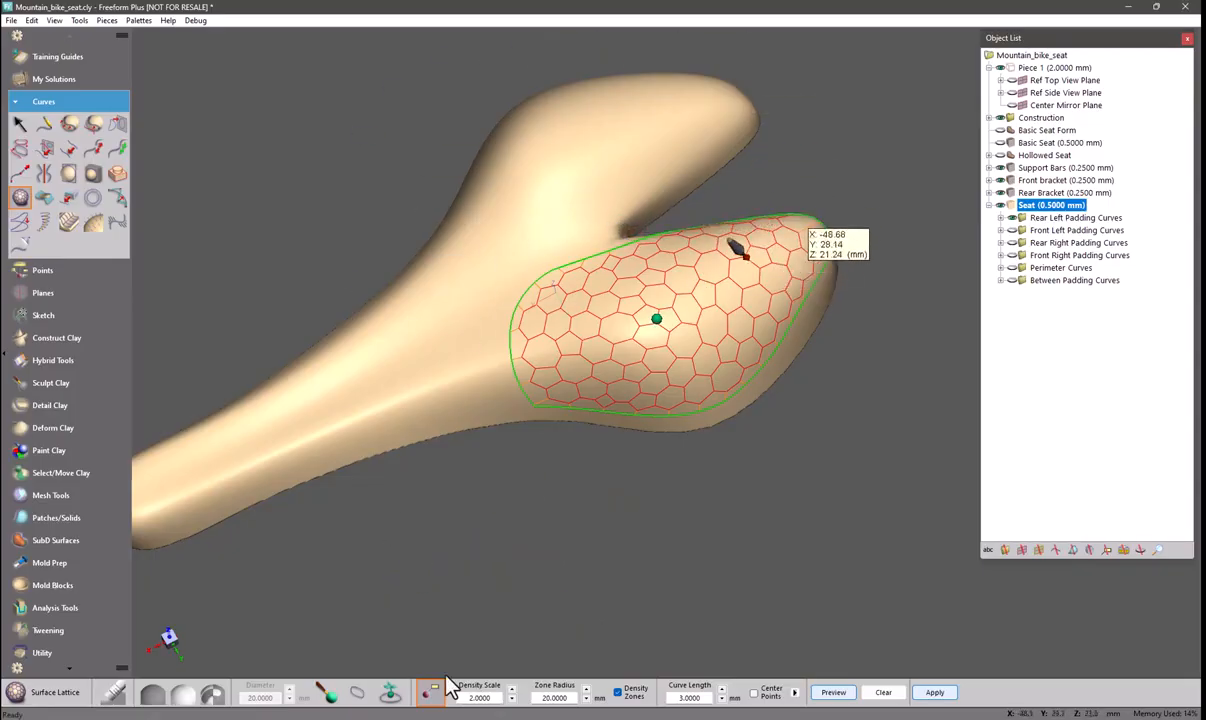
left_click(764, 247)
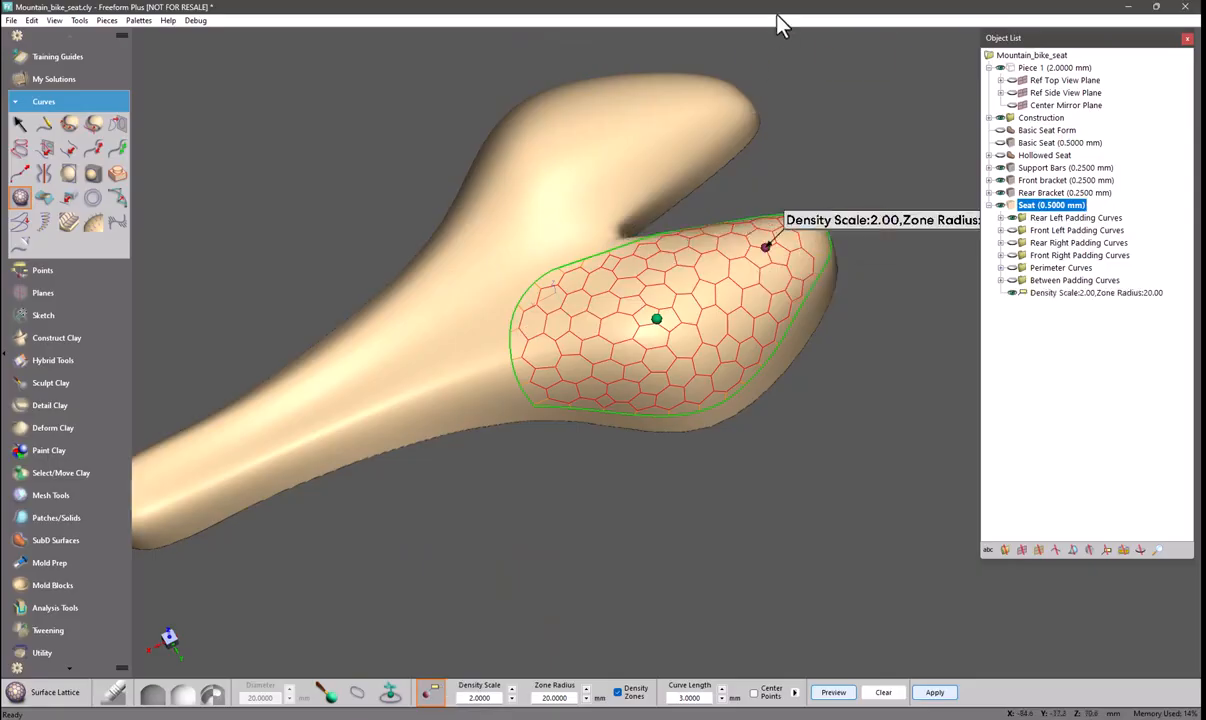
middle_click_drag(796, 433, 722, 437)
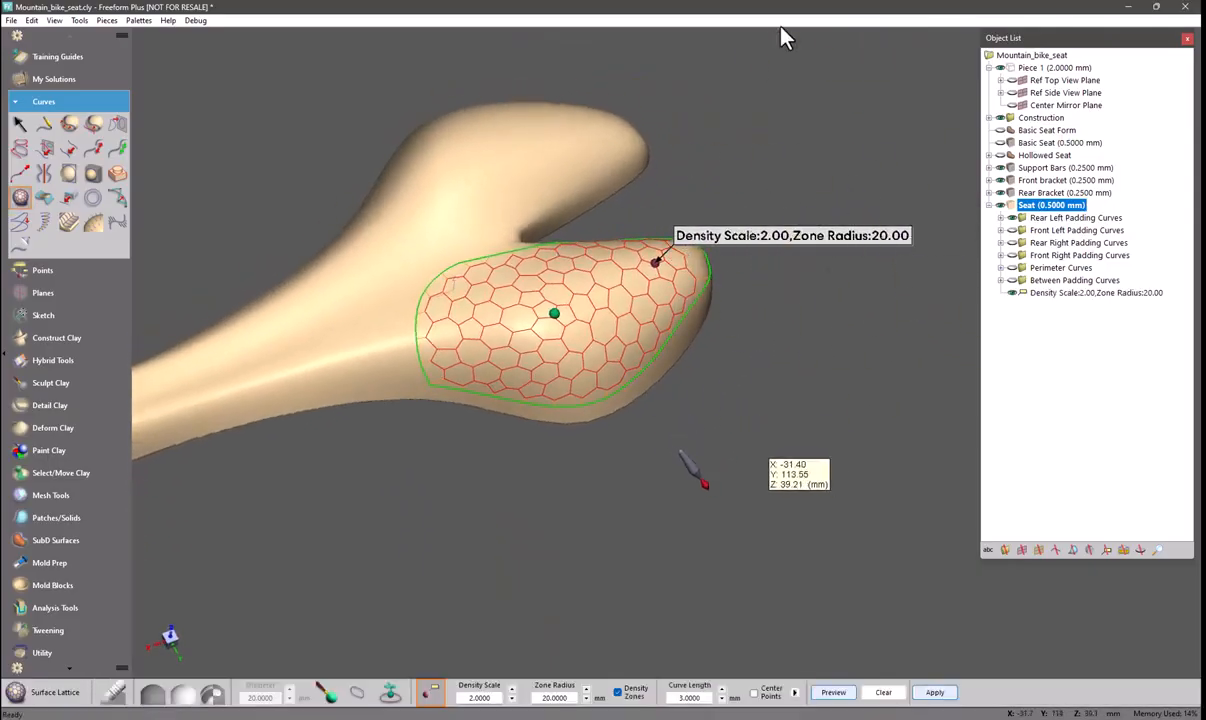
middle_click_drag(705, 487, 768, 452)
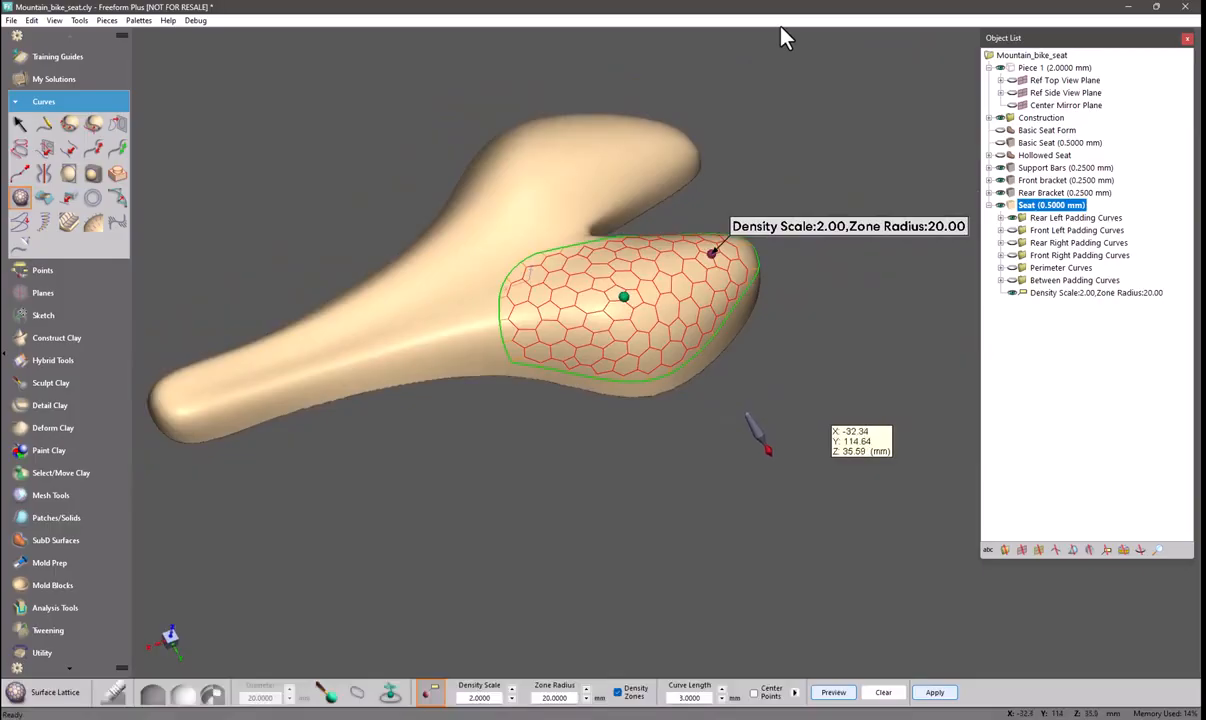
left_click(836, 693)
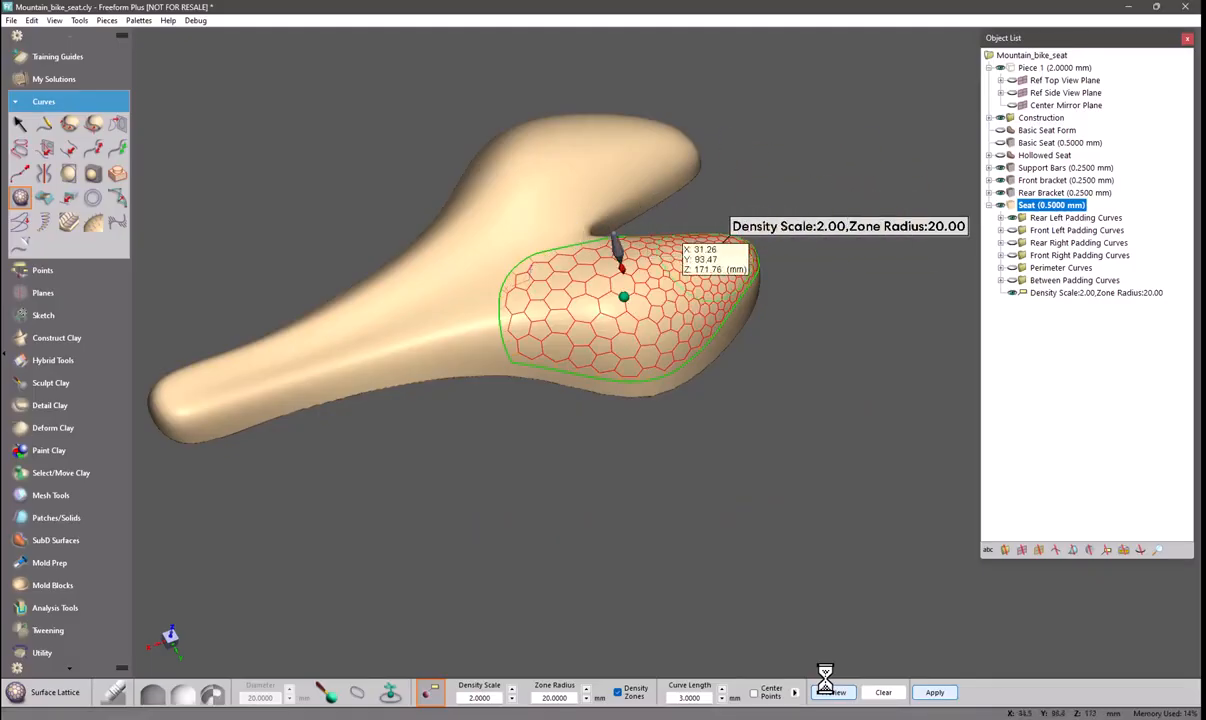
Step: Inspect the previewed lattice on the rear left pad and apply it to generate the lattice curves
middle_click_drag(743, 518, 605, 582)
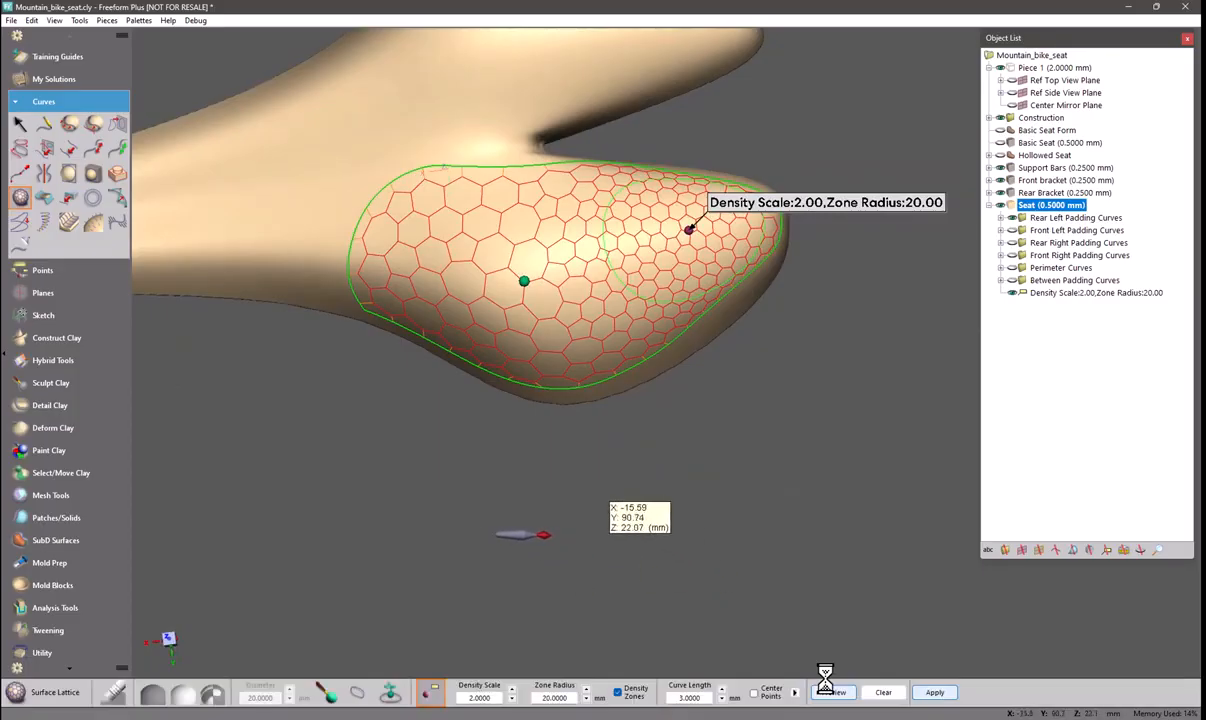
middle_click_drag(552, 538, 605, 566)
middle_click_drag(417, 550, 544, 509)
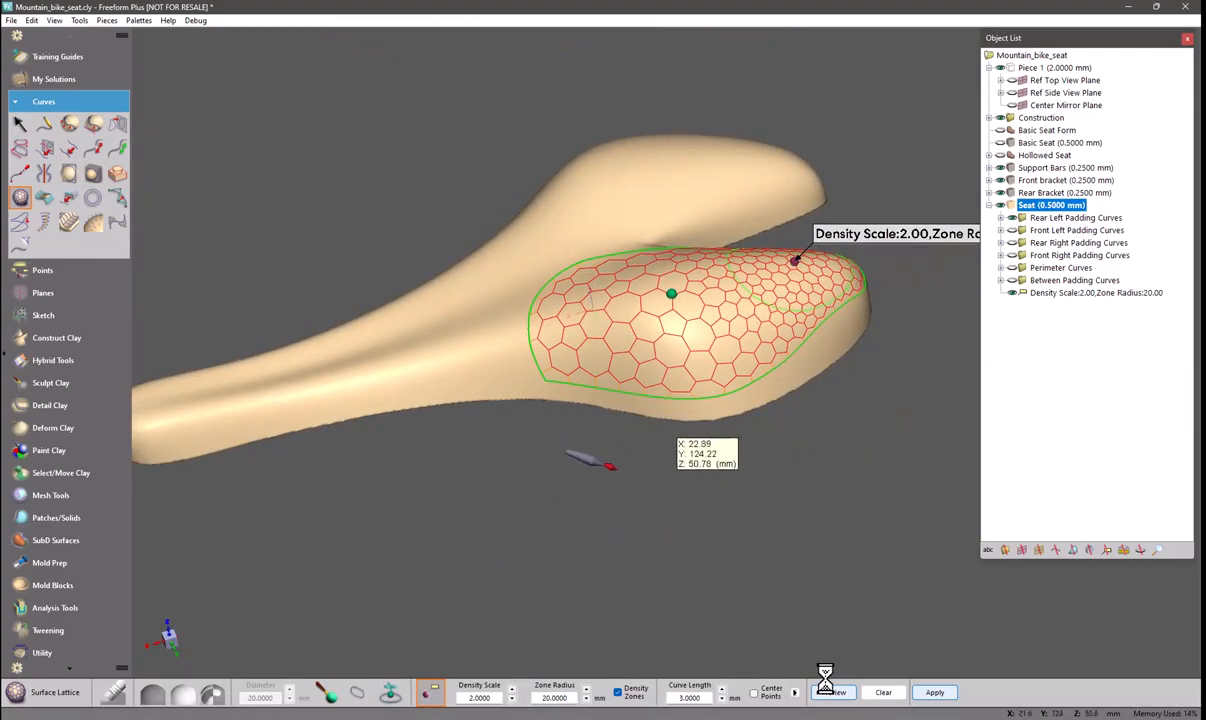
middle_click_drag(638, 481, 682, 401)
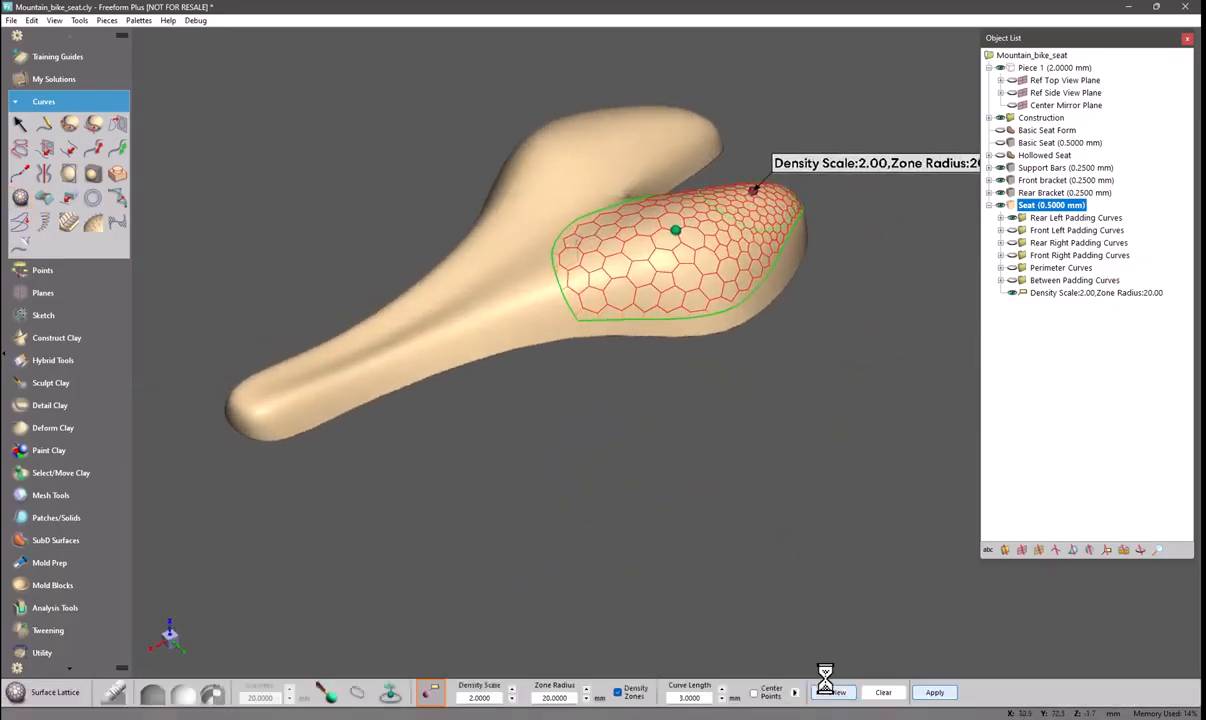
left_click(934, 692)
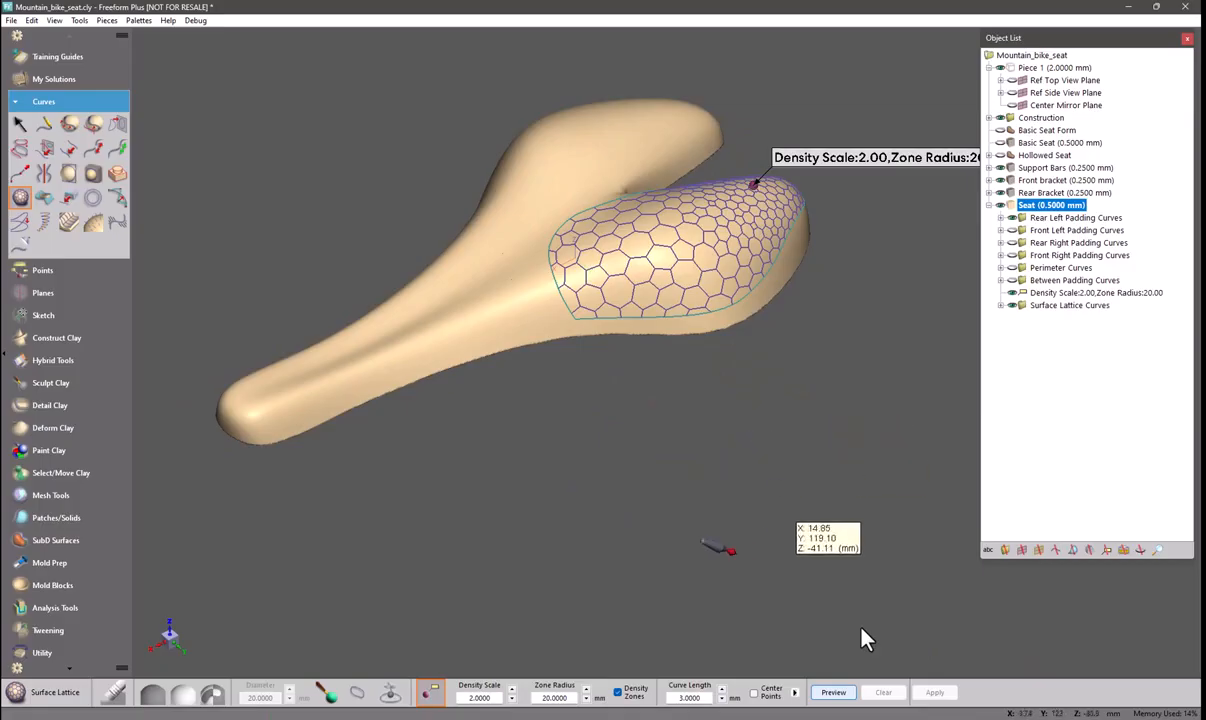
middle_click_drag(675, 448, 678, 458)
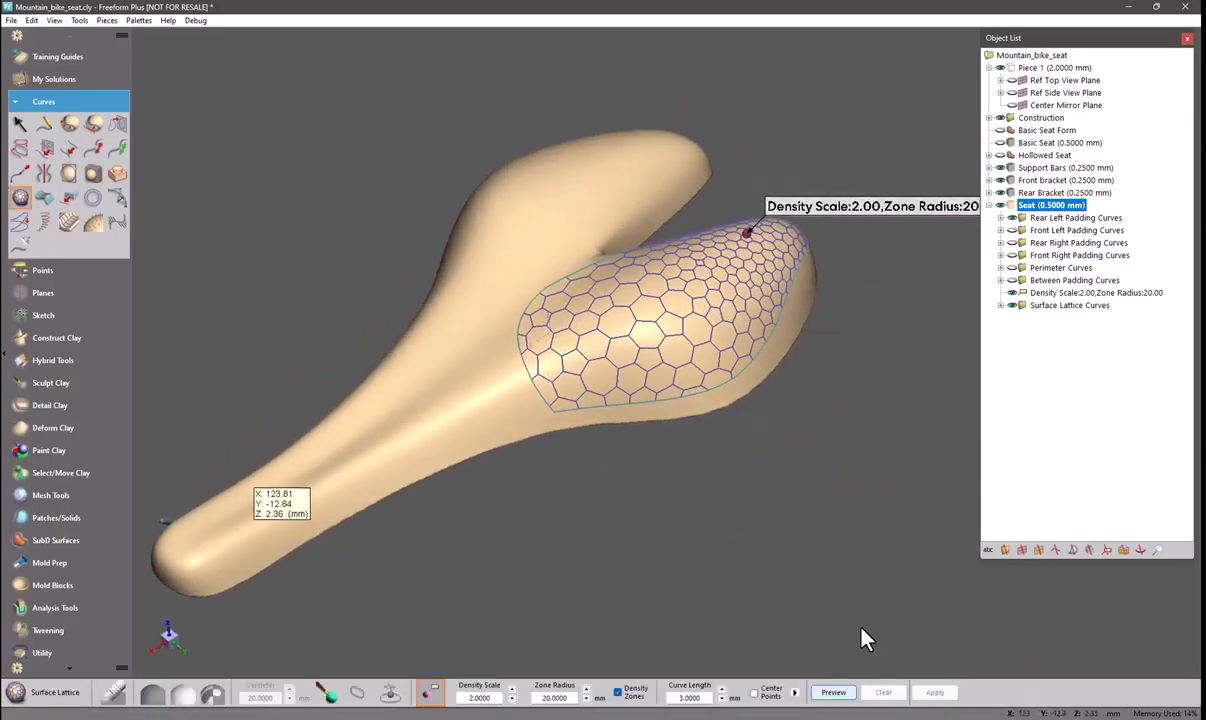
Step: Select all the lattice curves on the rear left pad and fit them to the clay surface
left_click(56, 405)
left_click(19, 432)
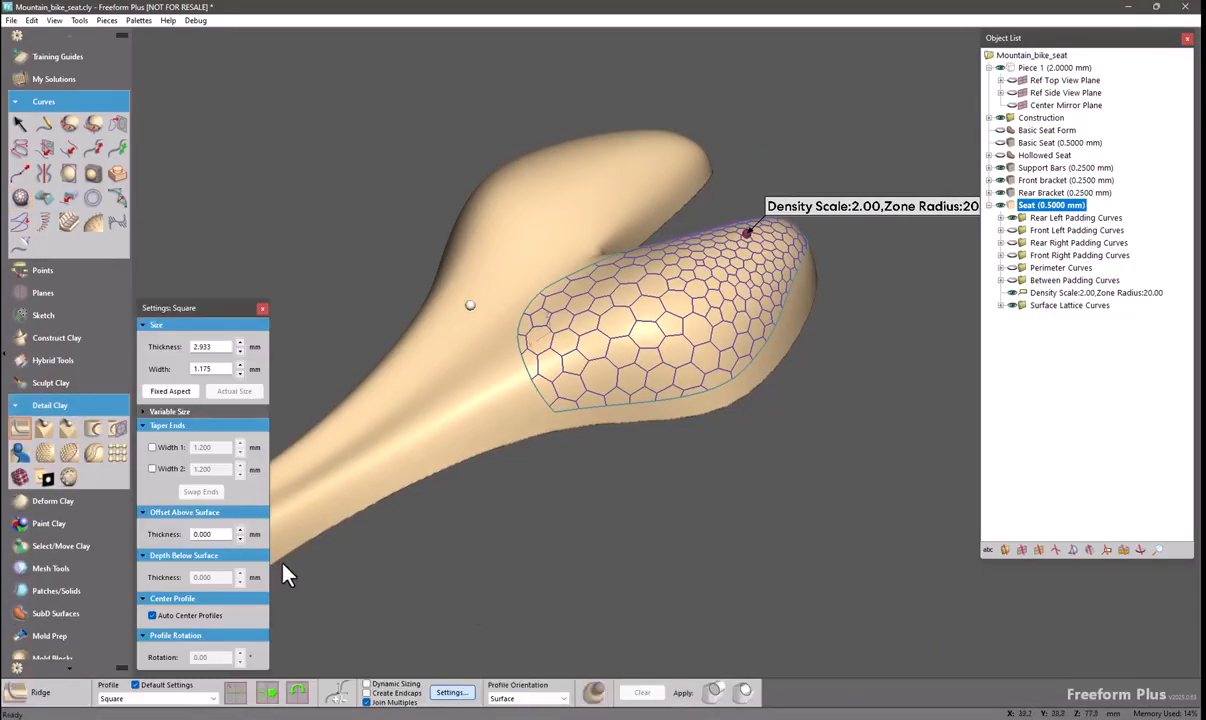
key("Escape")
left_click_drag(453, 121, 903, 490)
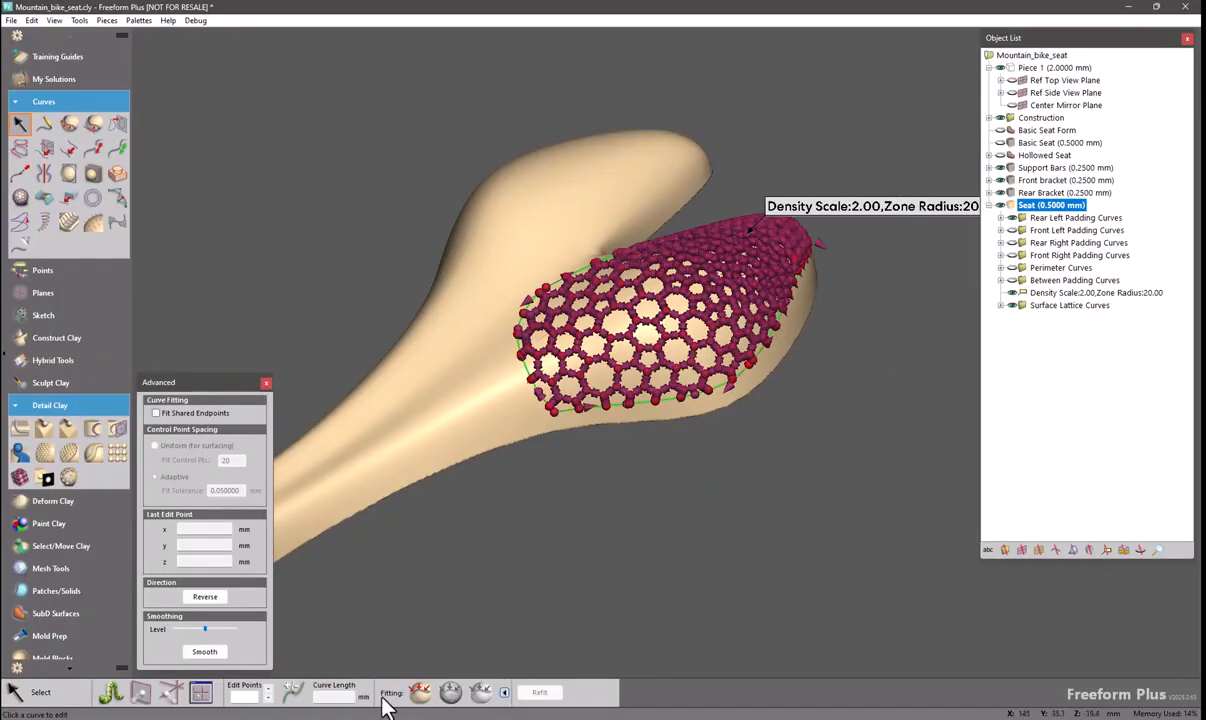
left_click(417, 691)
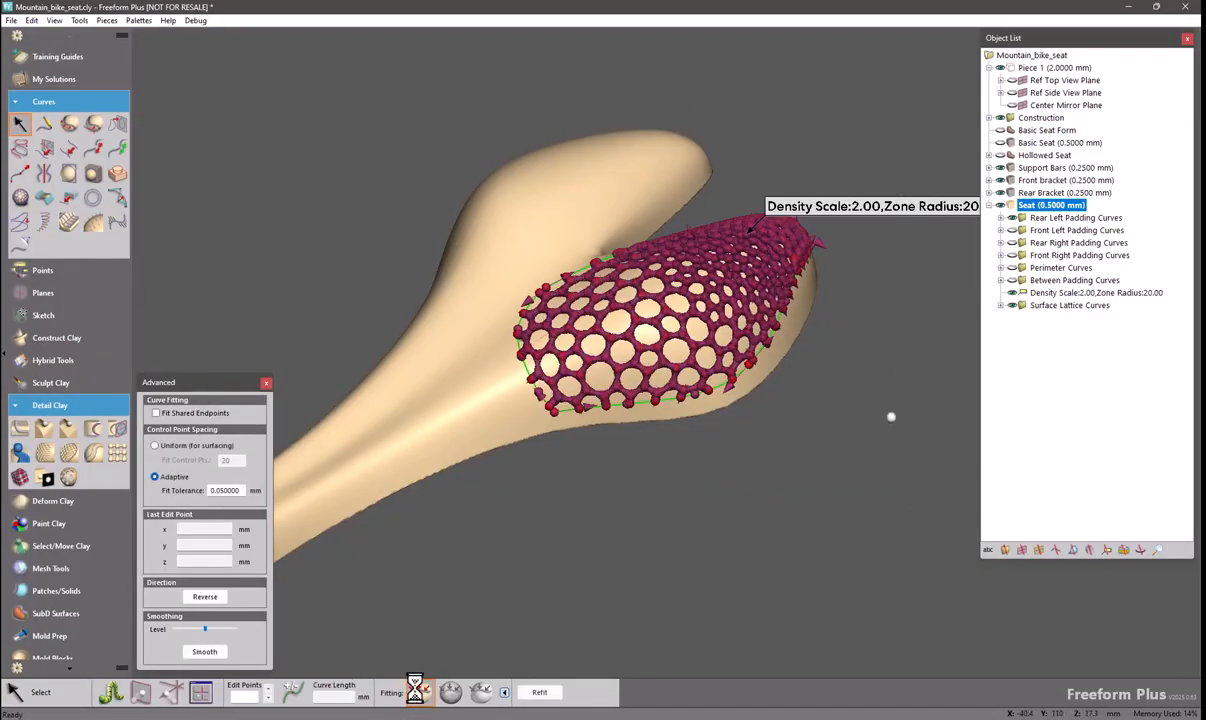
Step: Apply a square-profile Ridge along the rear left lattice curves as a new piece with 0.1 mm clay coarseness
left_click(20, 428)
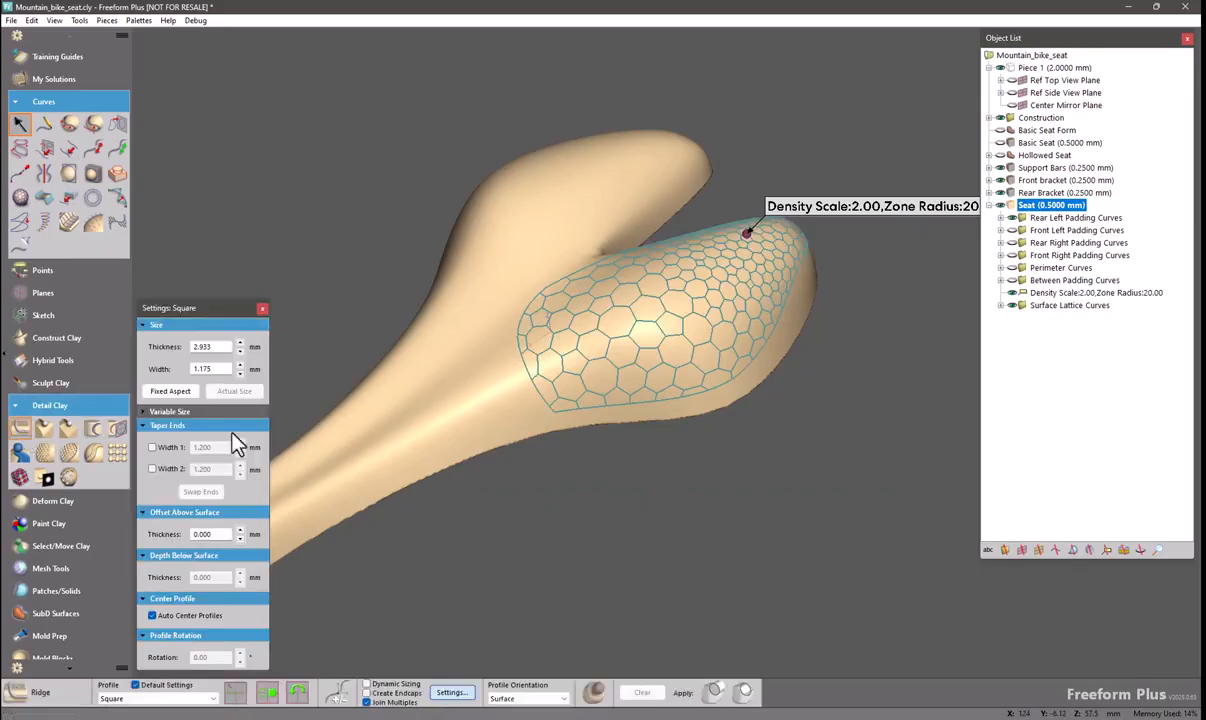
left_click(495, 362)
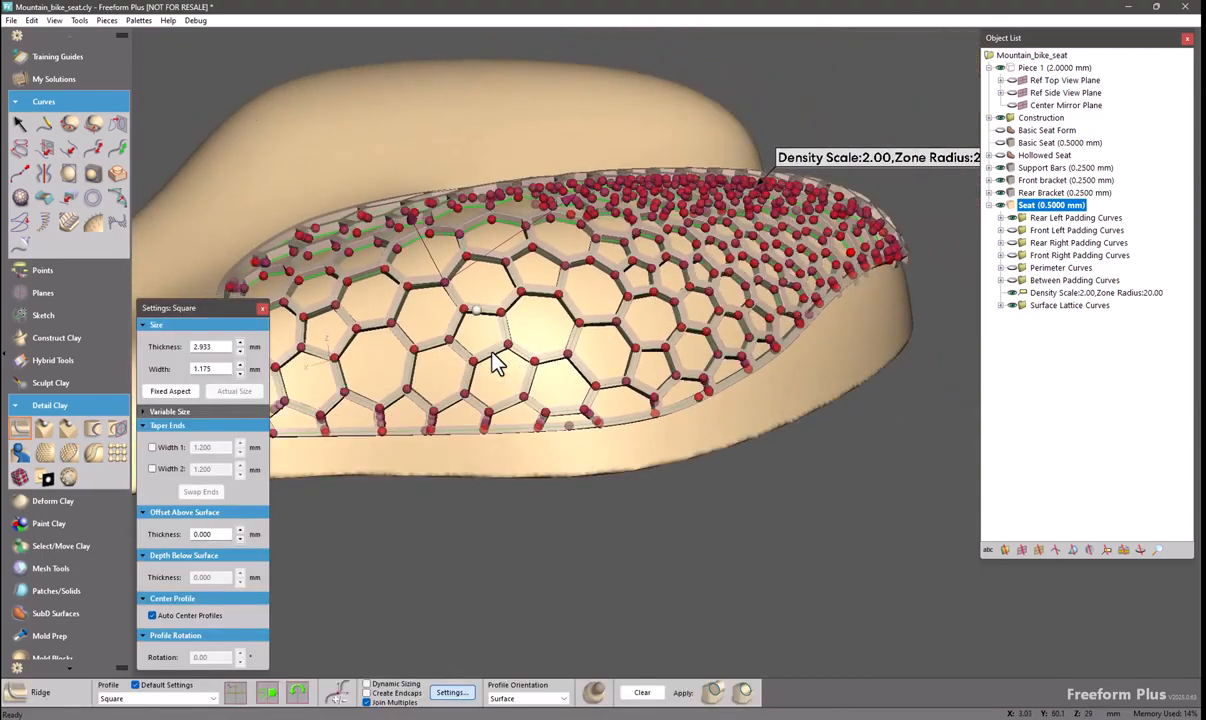
left_click(602, 697)
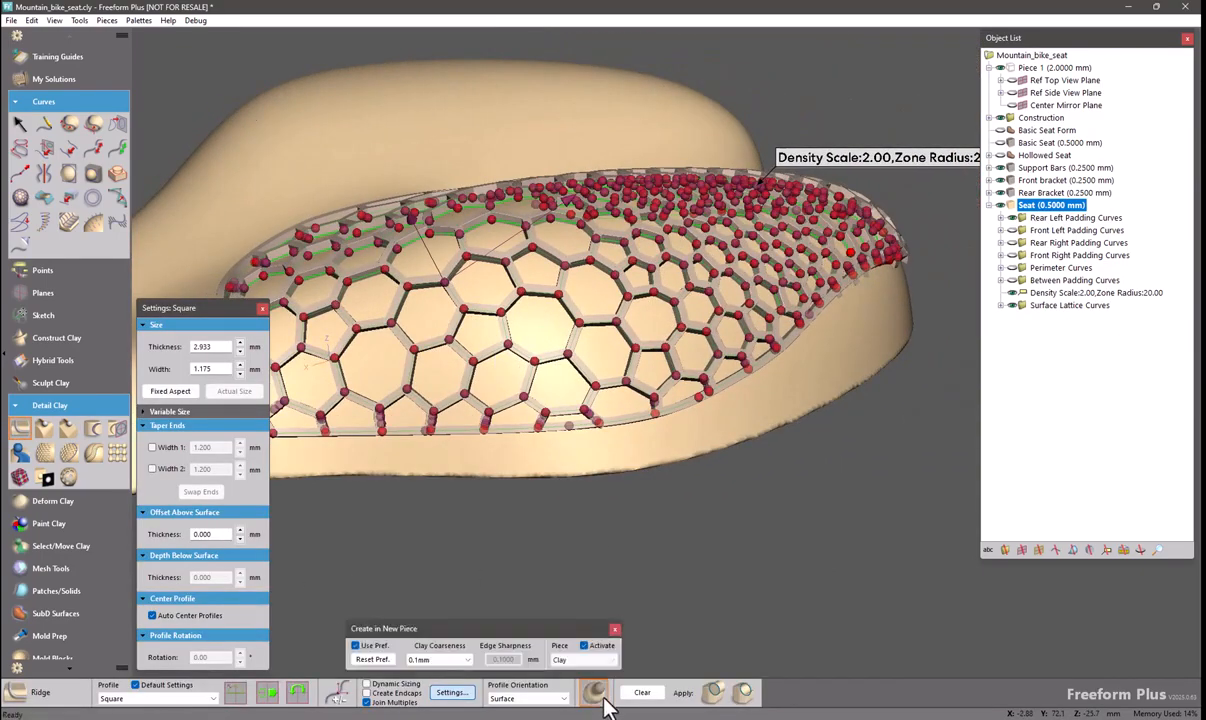
left_click(436, 660)
left_click(433, 660)
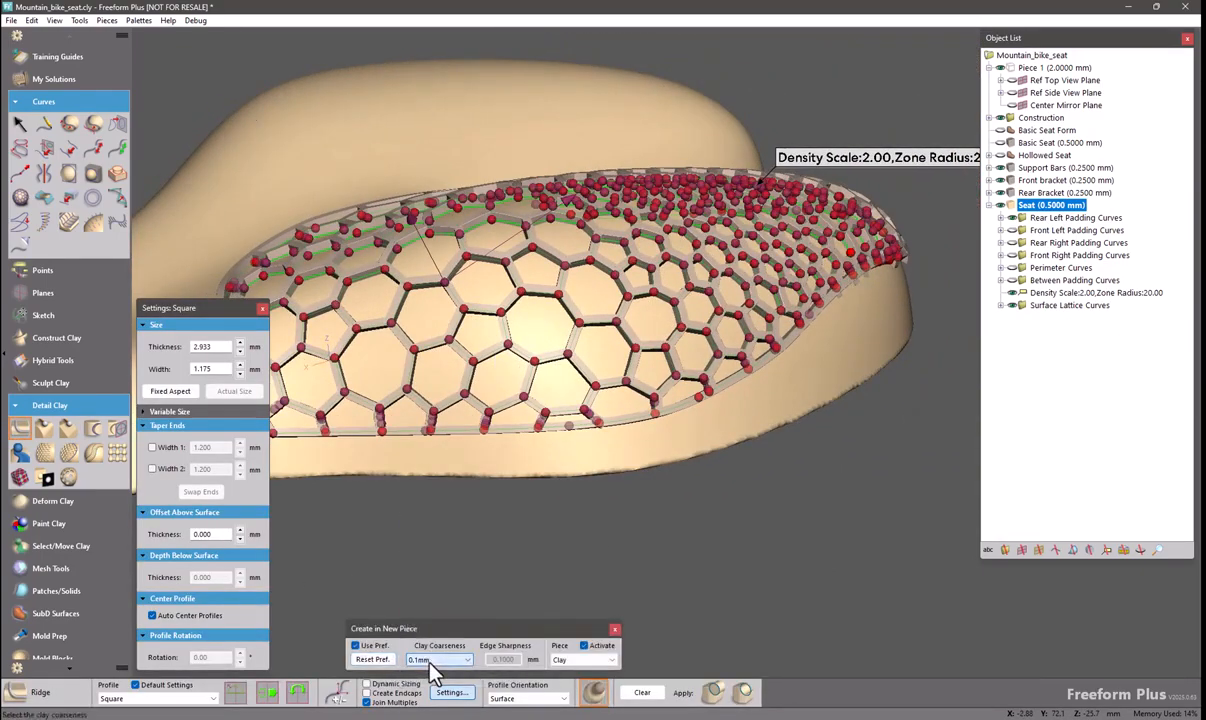
left_click(706, 692)
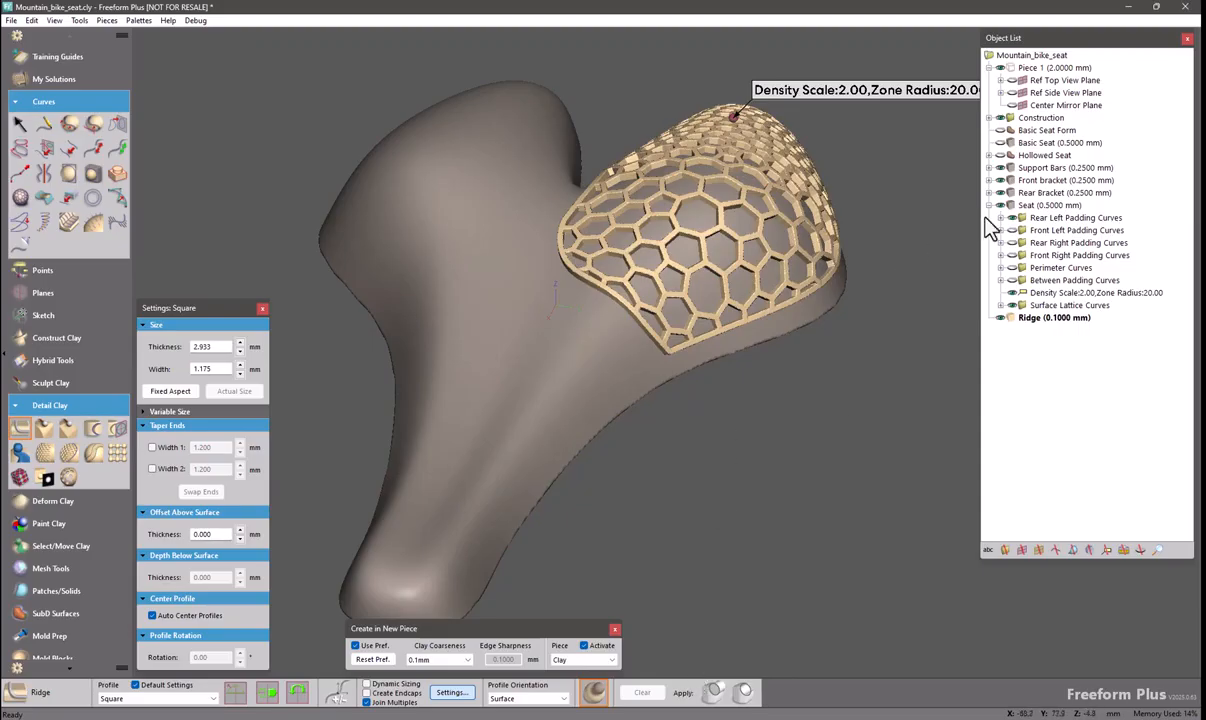
Step: Make the Seat the active piece again and hide the Ridge piece
right_click(1015, 207)
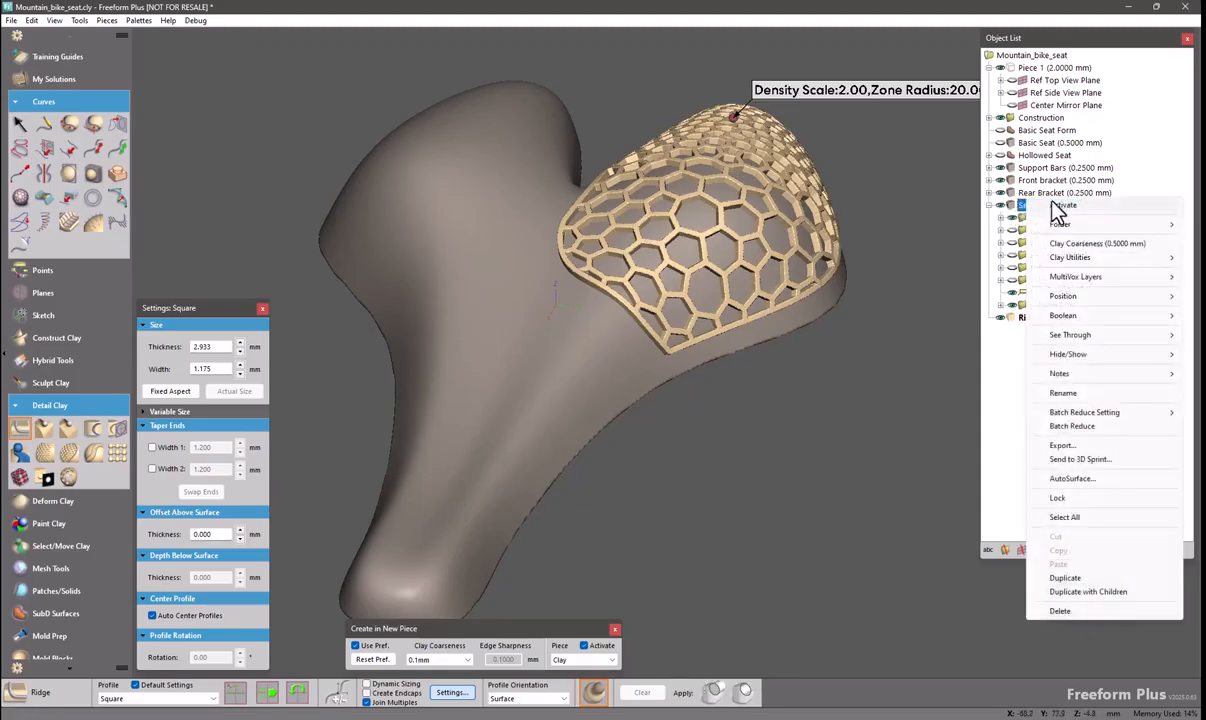
left_click(1040, 205)
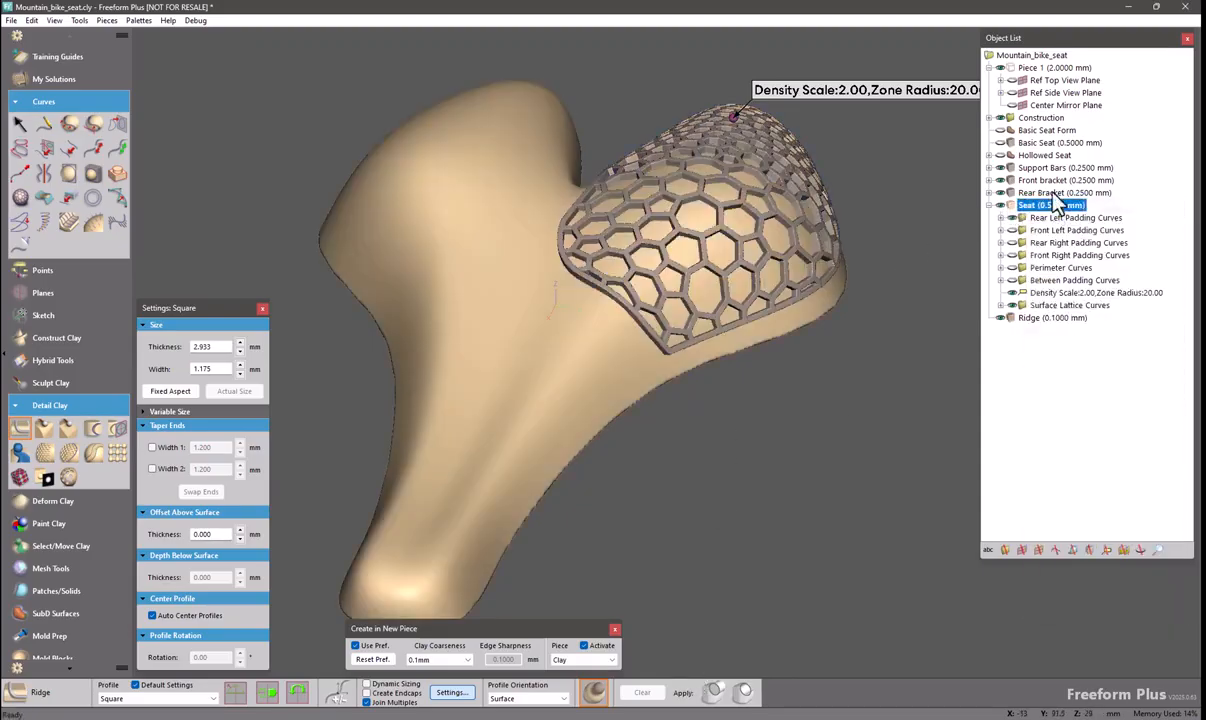
left_click(1000, 318)
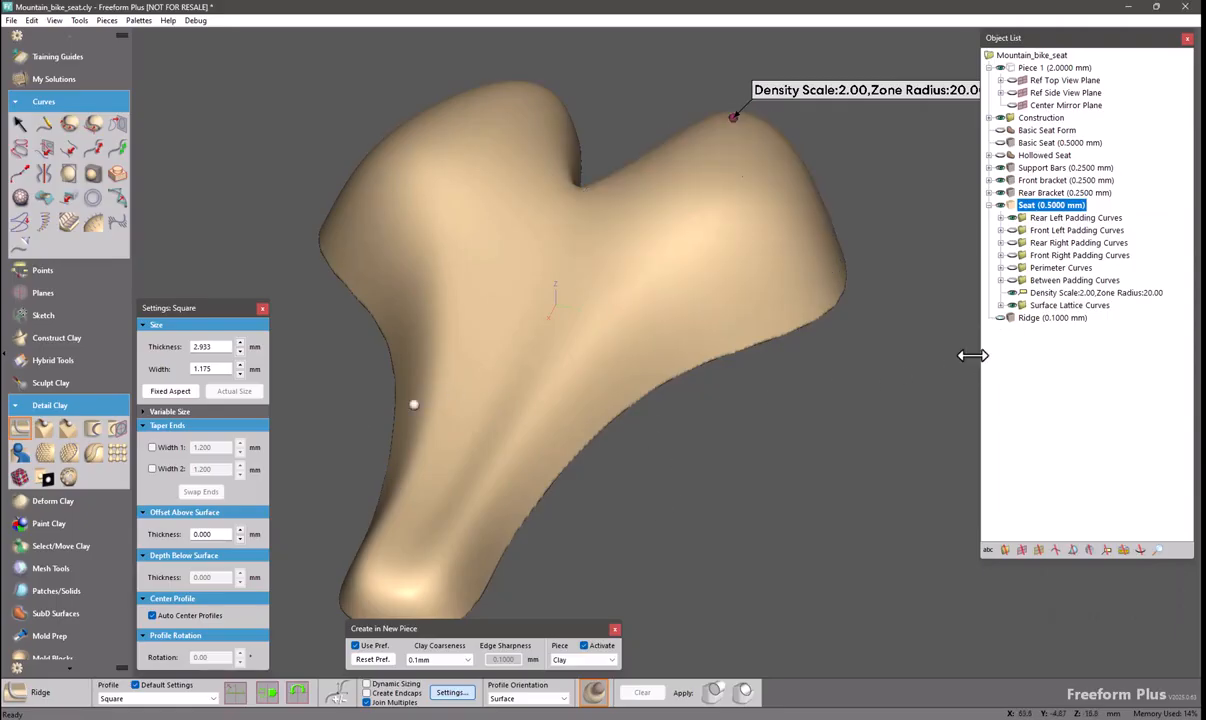
Step: Start a new Surface Lattice and select the four padding outlines and the perimeter curves of the Seat as its boundaries
left_click(22, 198)
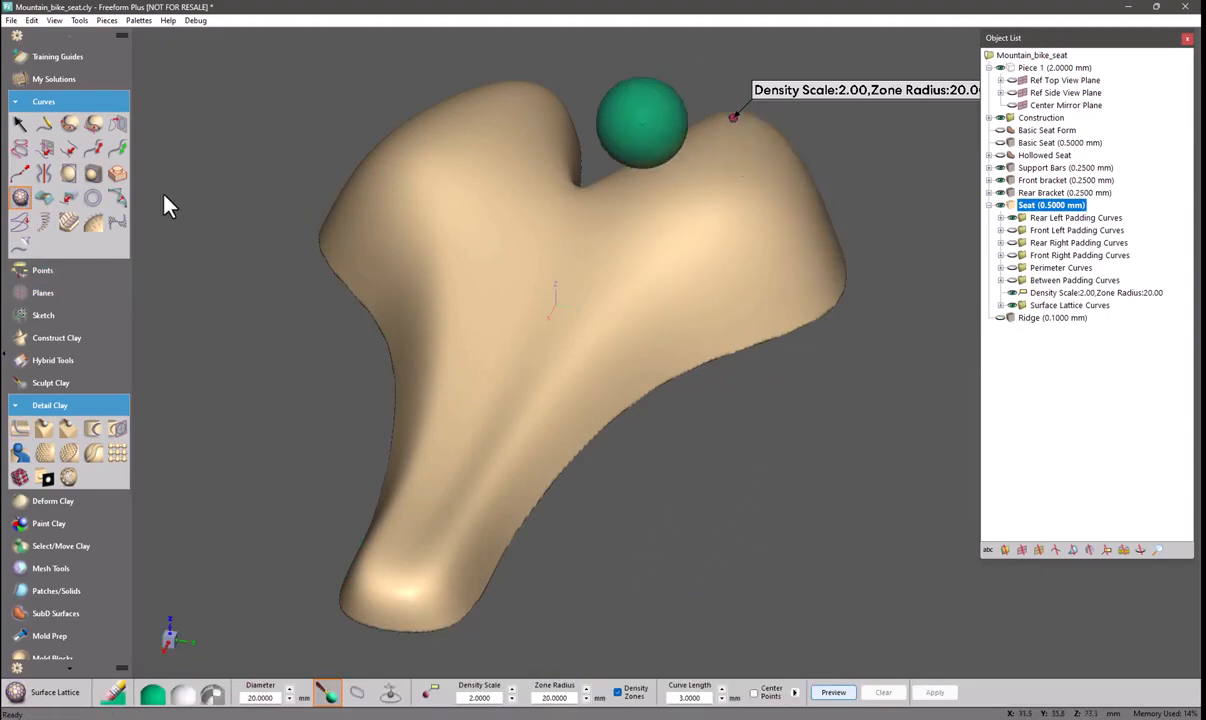
left_click(357, 692)
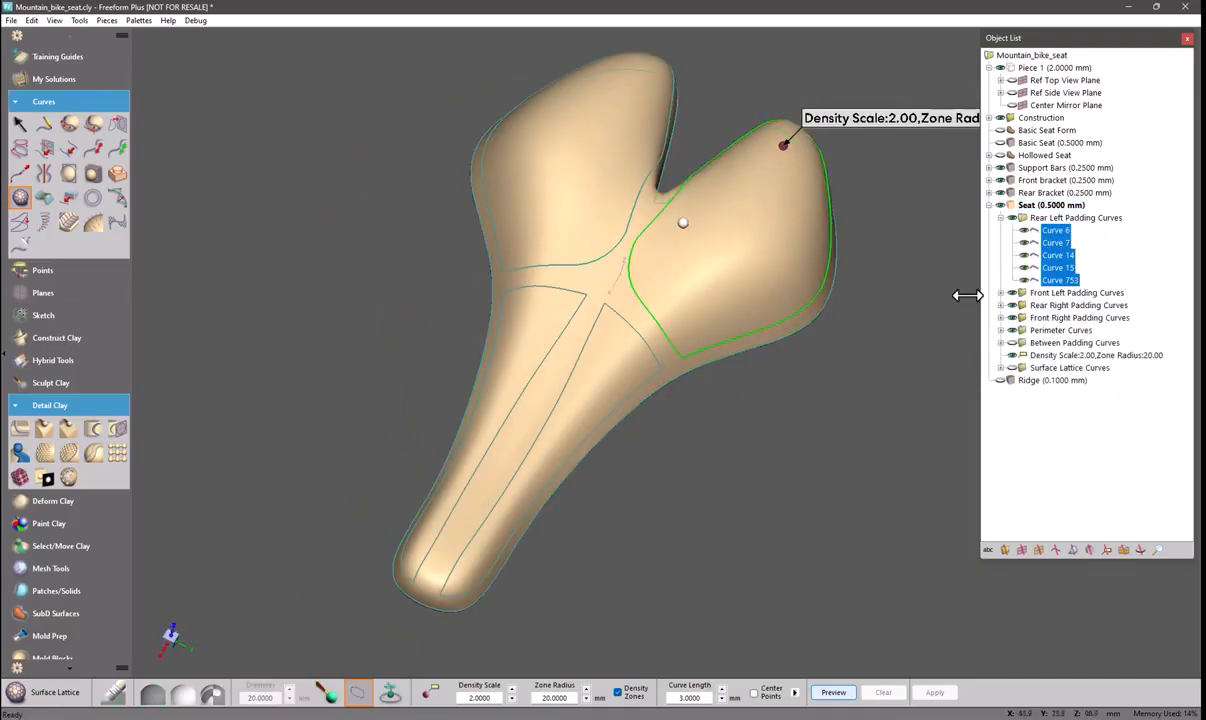
right_click_drag(556, 240, 412, 189)
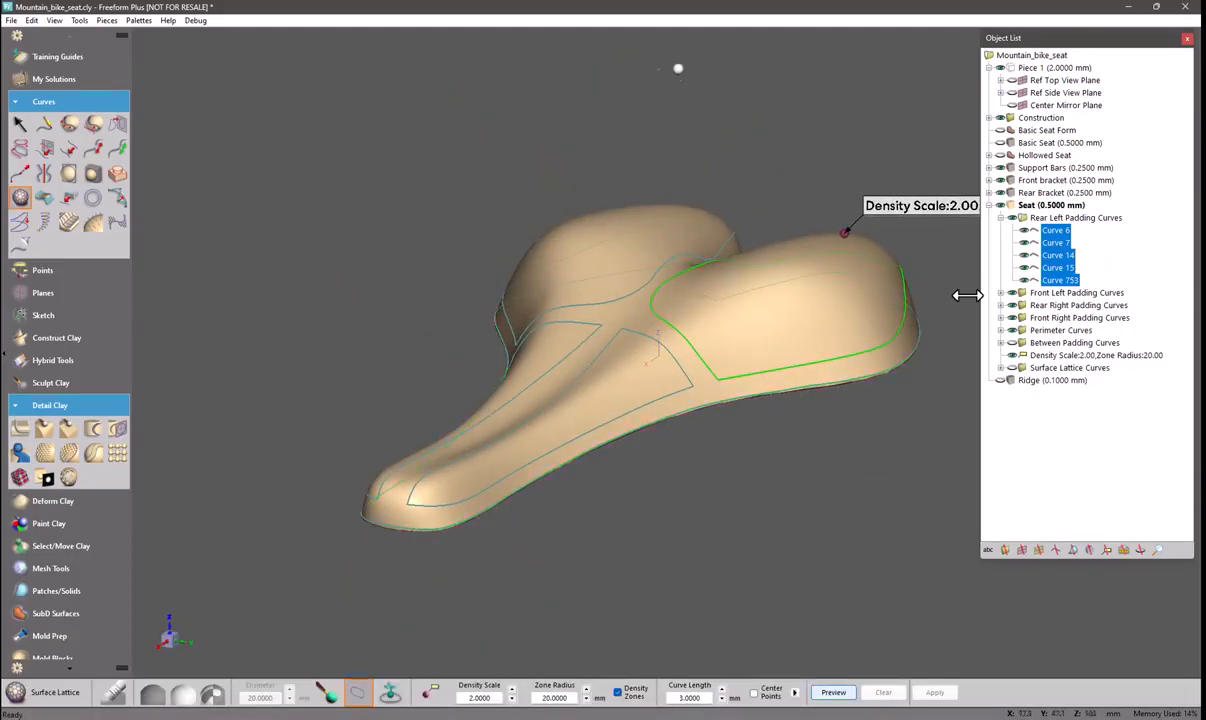
right_click_drag(509, 178, 474, 280)
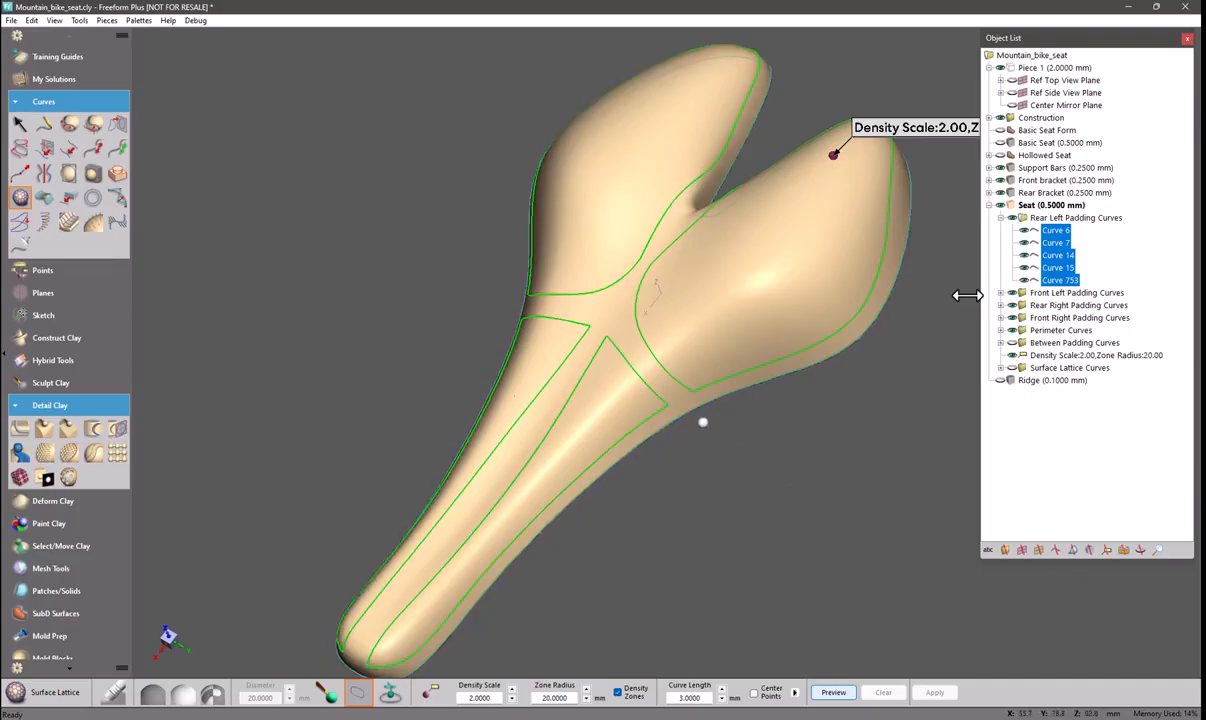
Step: Place a seed point in the area between the padding outlines and preview the 3 mm surface lattice there
left_click(390, 692)
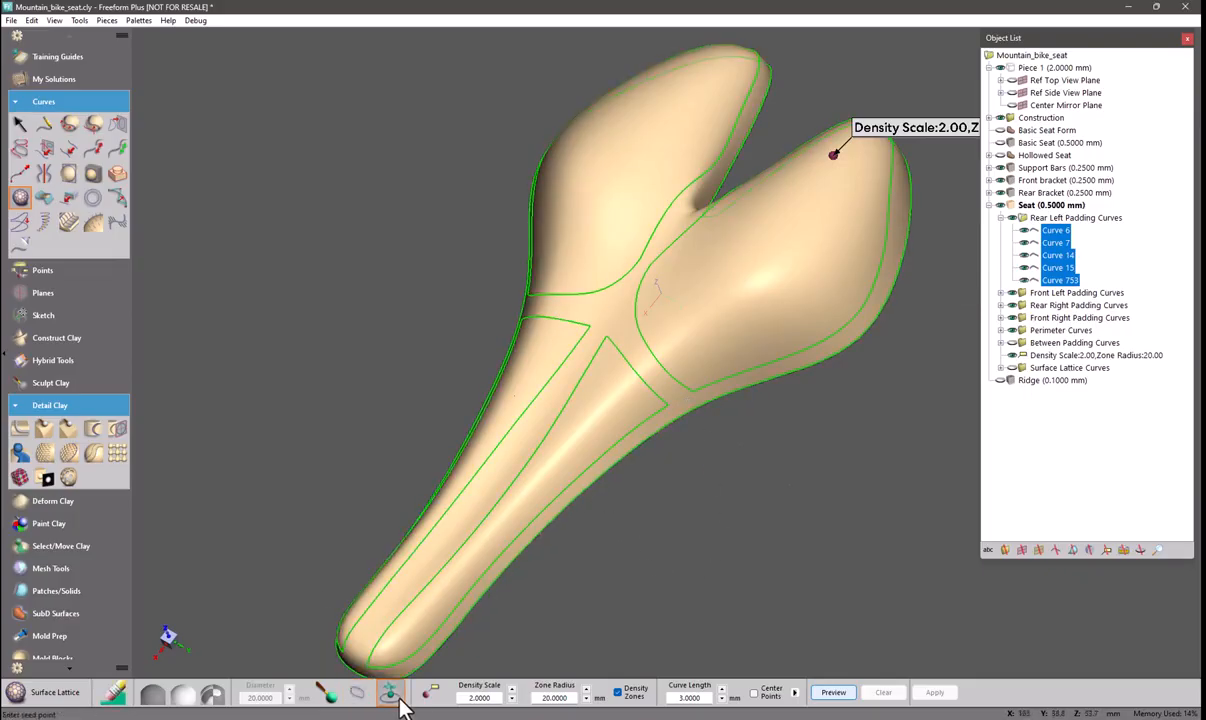
left_click(607, 318)
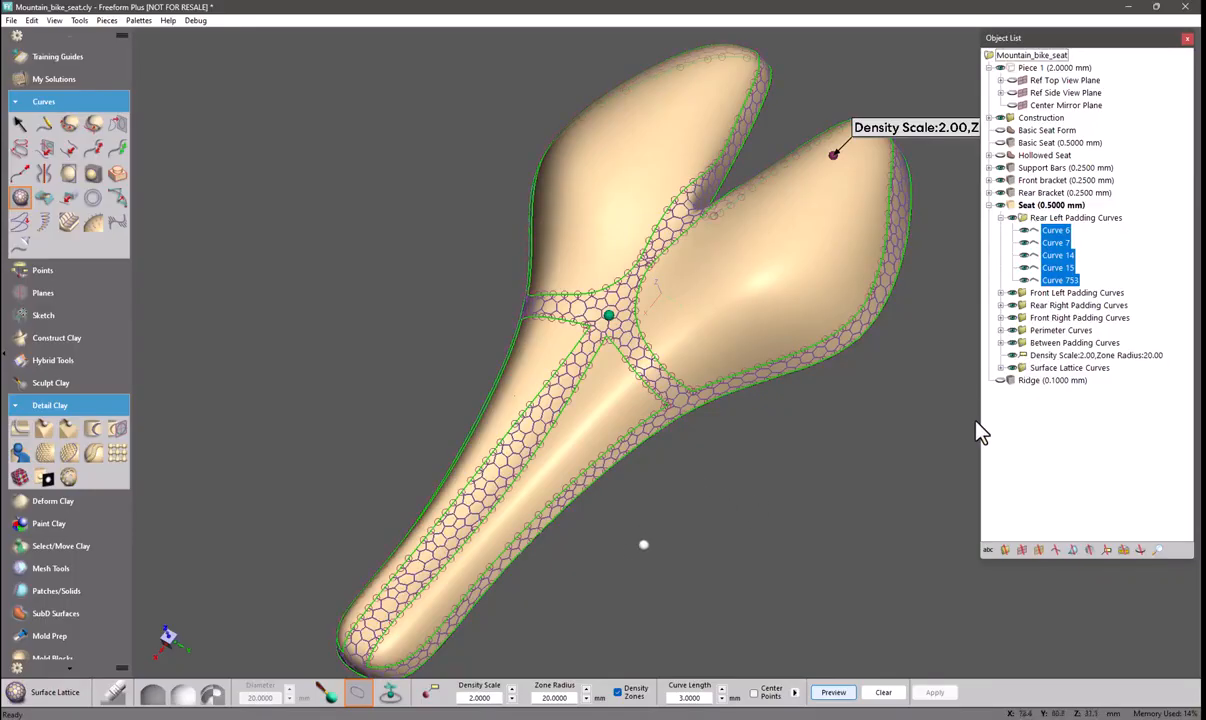
key("space")
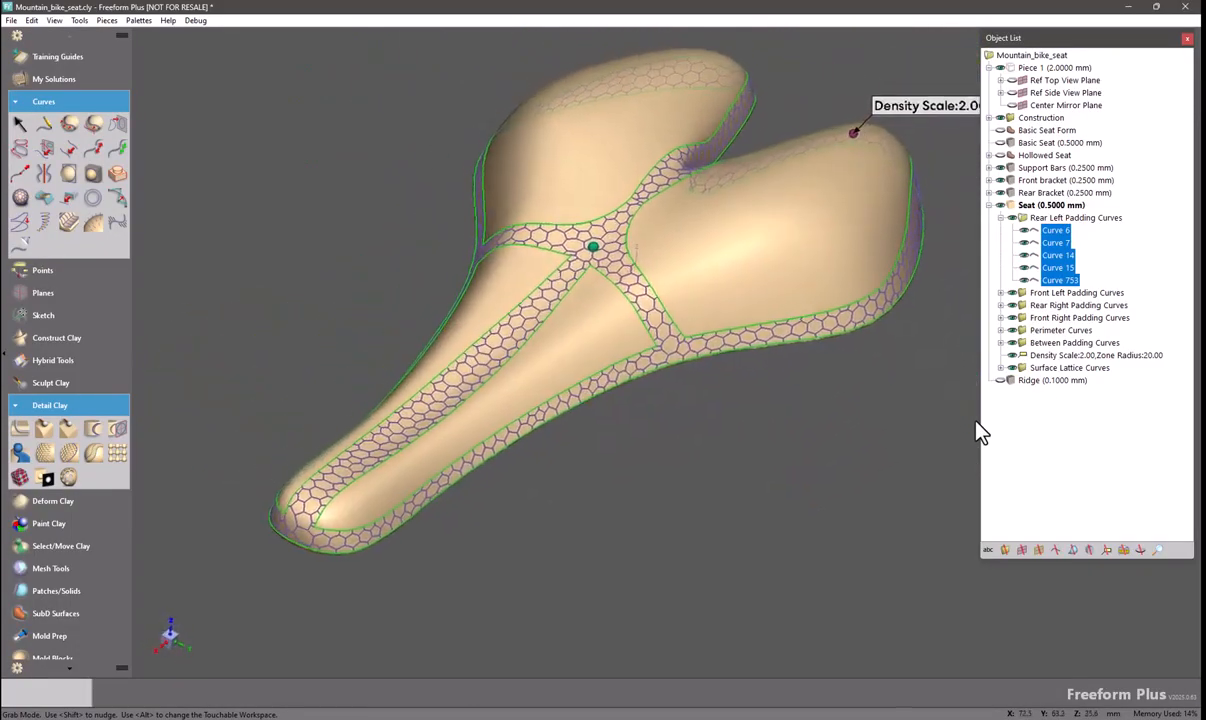
key("space")
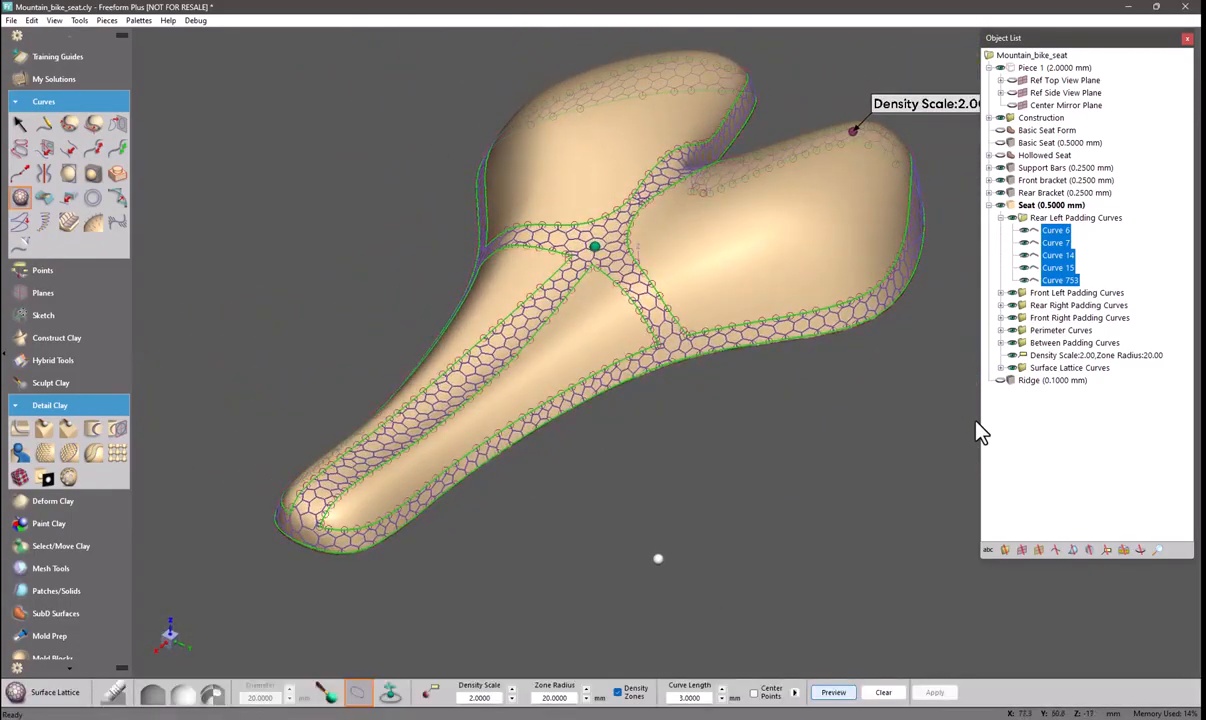